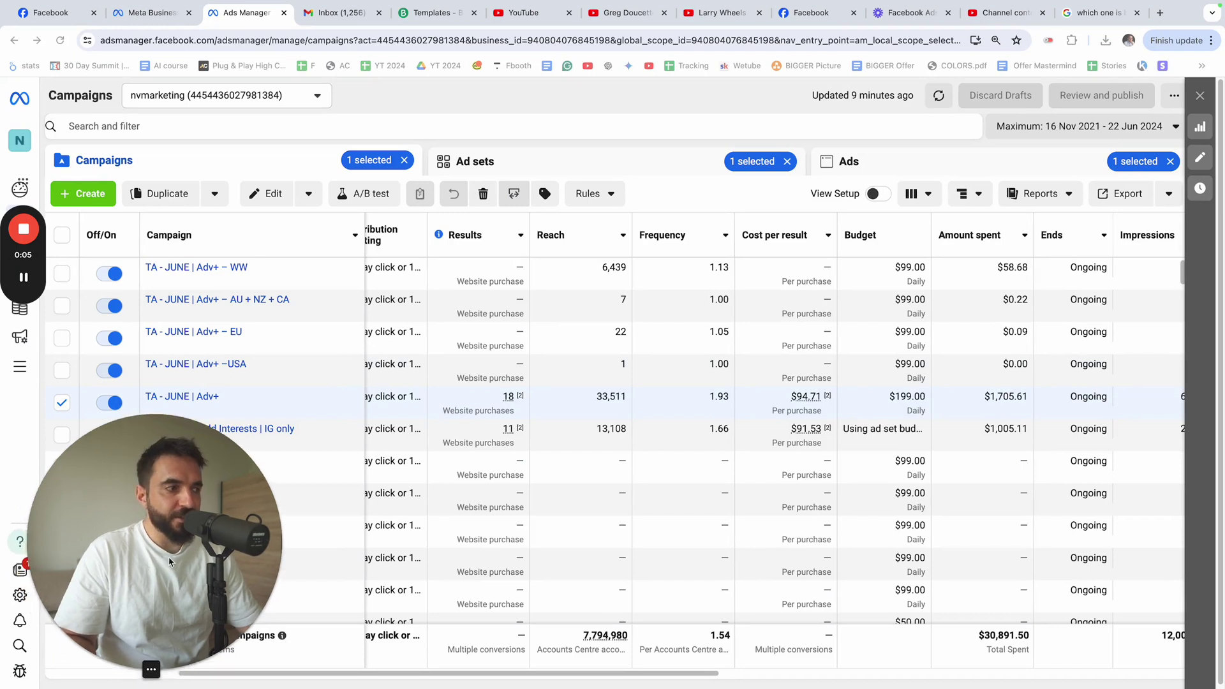
Browse the business tools list, then return to the Campaigns table of 140 campaigns
{"action": "left_click_drag", "start_coordinate": [247, 546], "coordinate": [509, 540]}
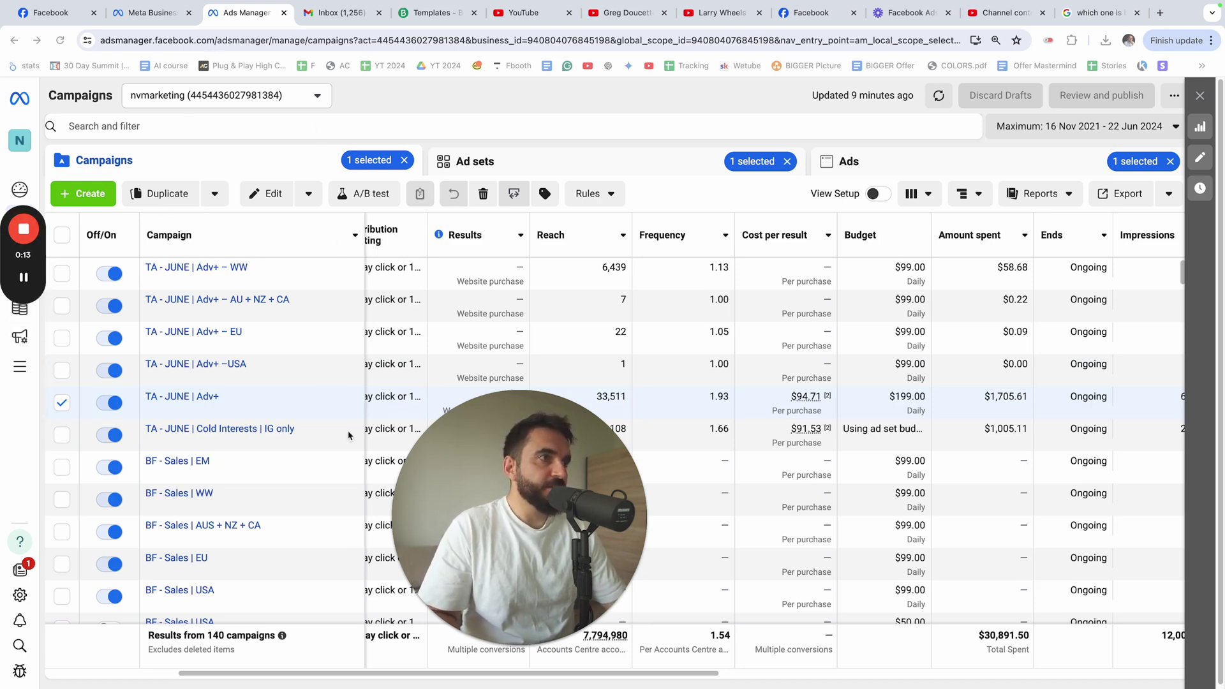
{"action": "mouse_move", "coordinate": [40, 290]}
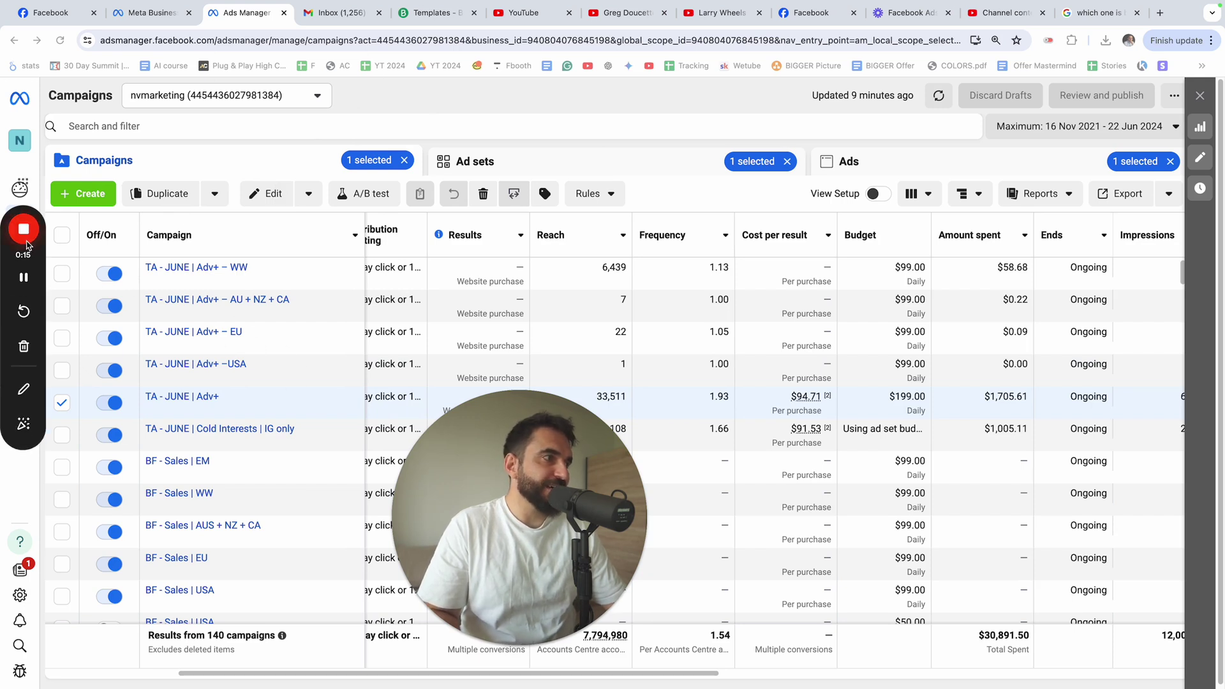
{"action": "left_click_drag", "start_coordinate": [40, 290], "coordinate": [64, 402]}
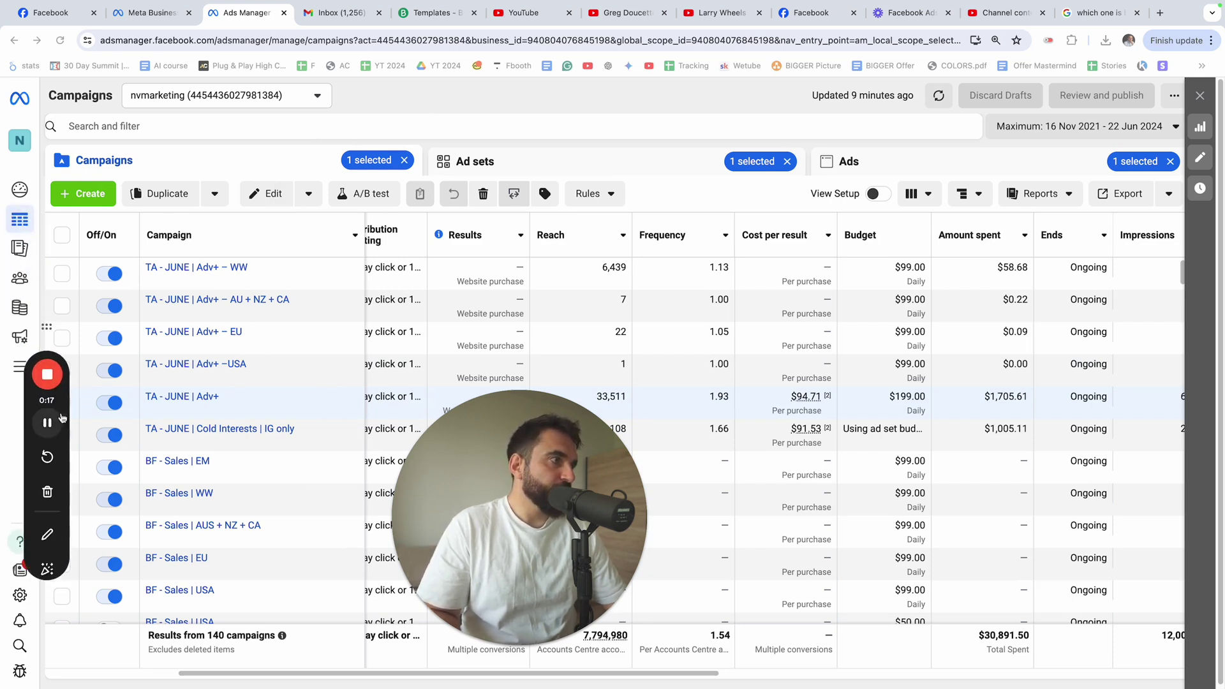
{"action": "left_click", "coordinate": [21, 368]}
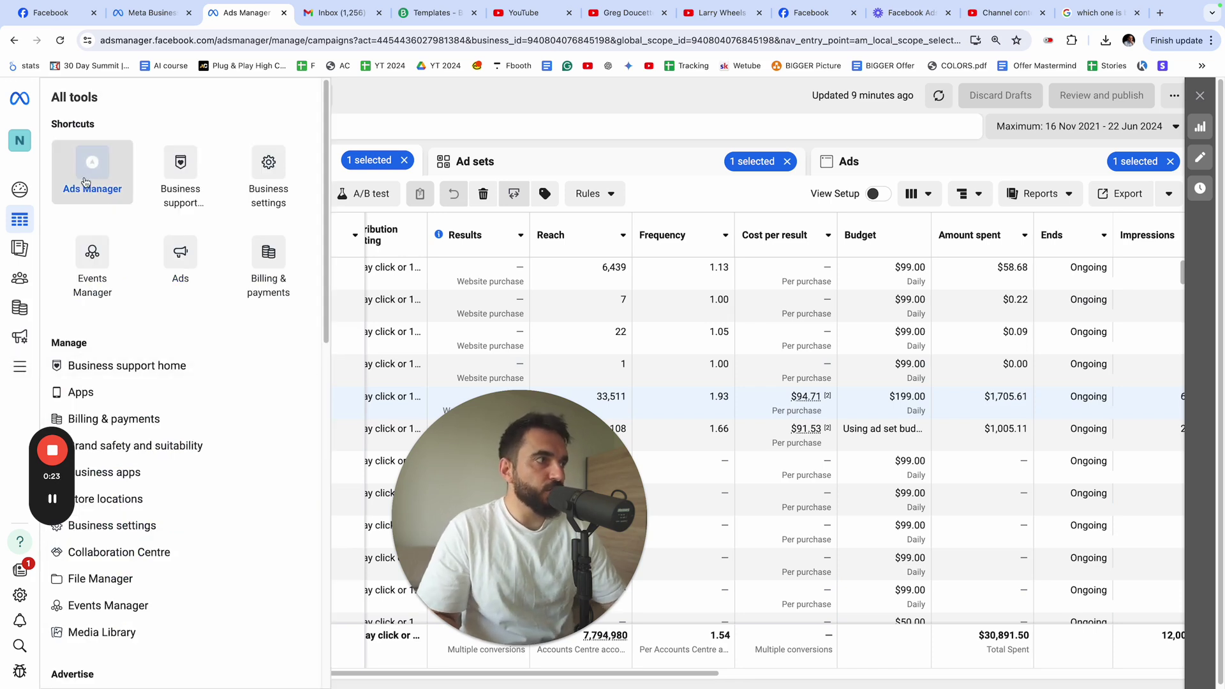
{"action": "left_click", "coordinate": [128, 183]}
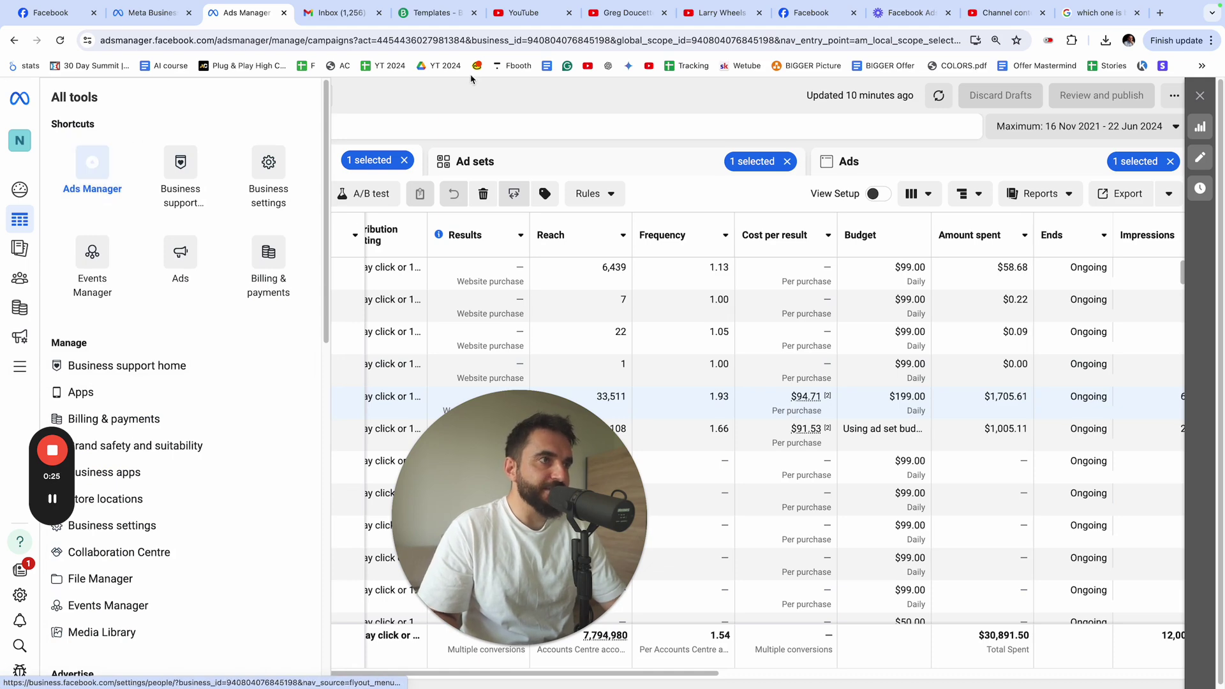
{"action": "mouse_move", "coordinate": [160, 221]}
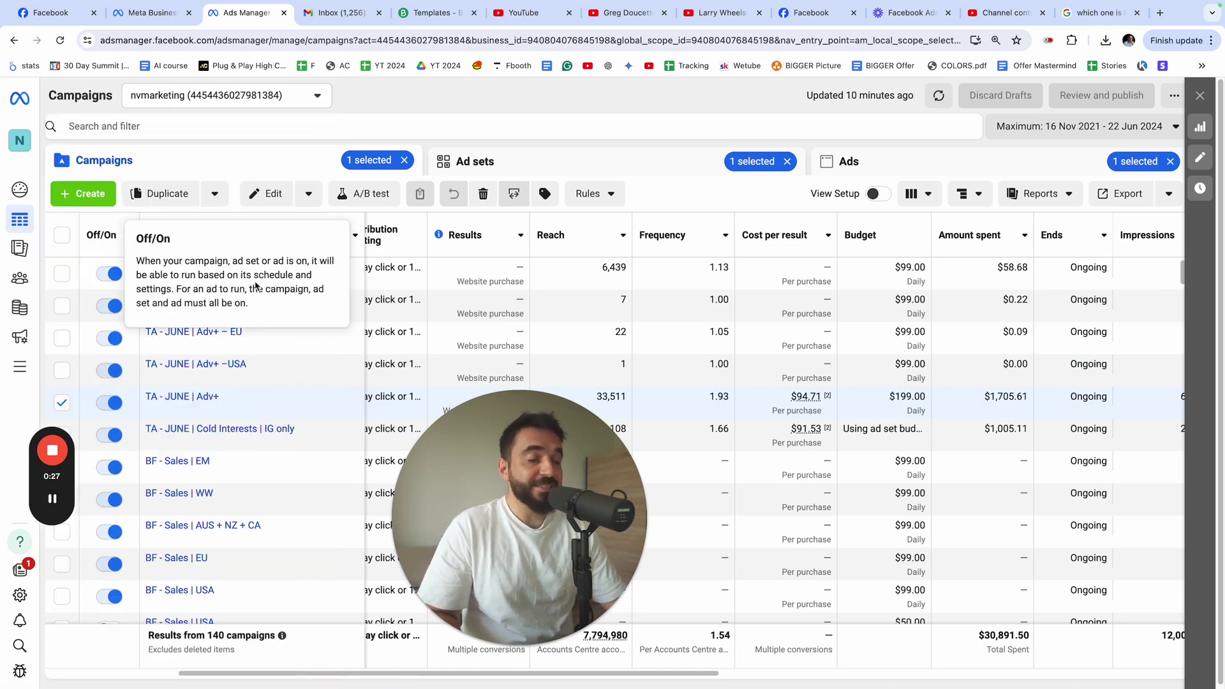
{"action": "left_click_drag", "start_coordinate": [541, 561], "coordinate": [855, 546]}
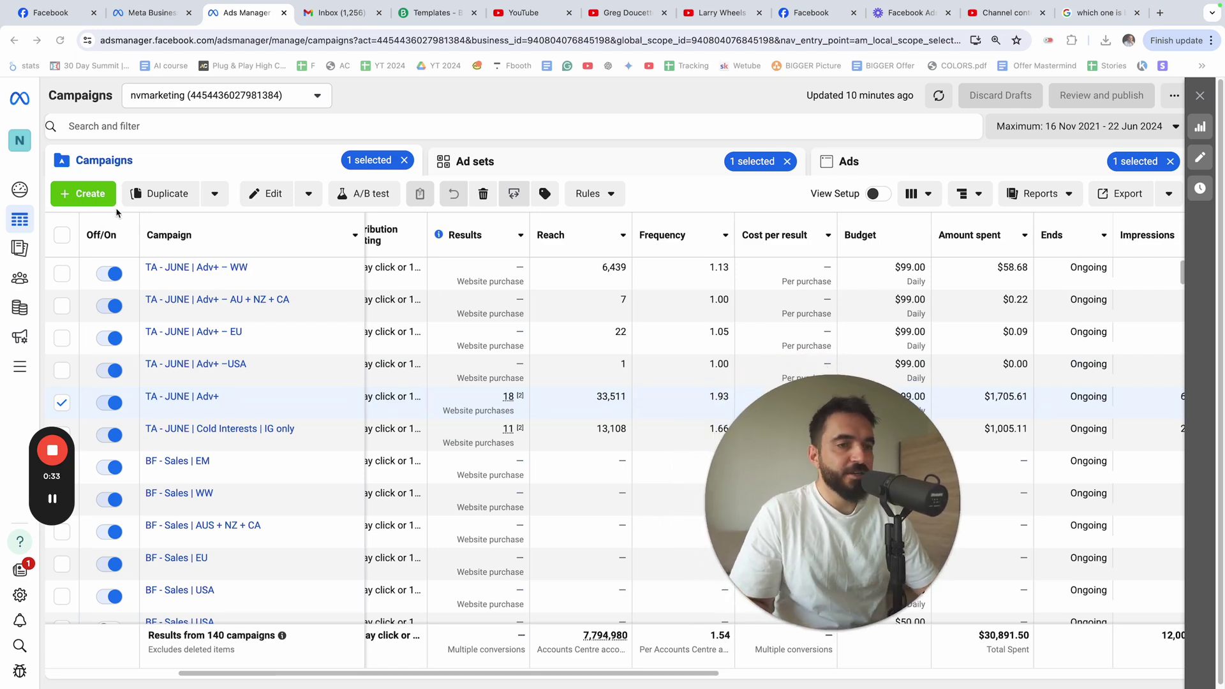
Start a new campaign with the Sales objective, keeping the Advantage+ shopping campaign setup
{"action": "left_click", "coordinate": [90, 194]}
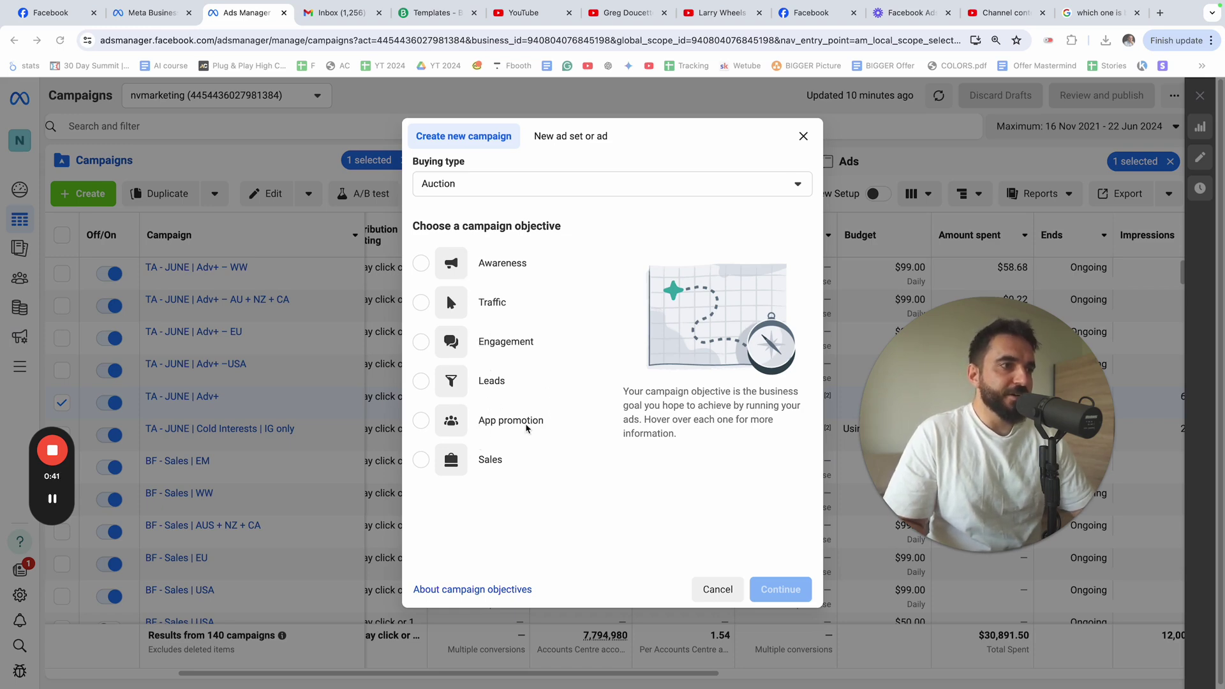
{"action": "left_click", "coordinate": [451, 461]}
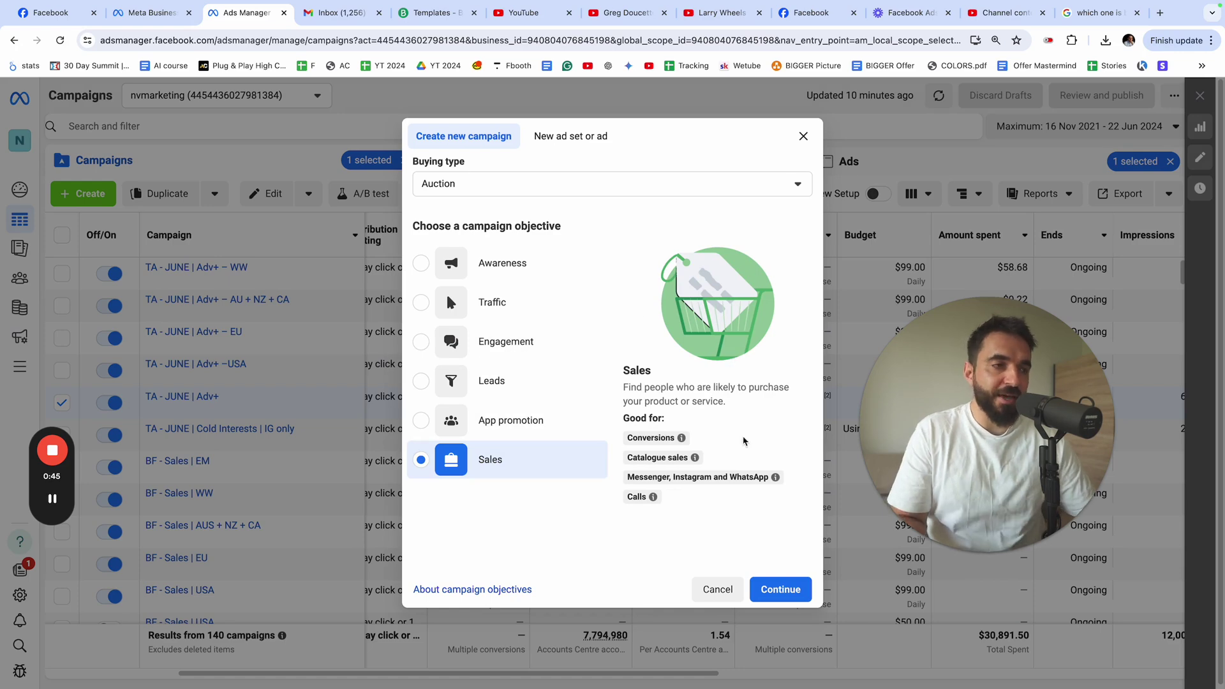
{"action": "left_click", "coordinate": [796, 590]}
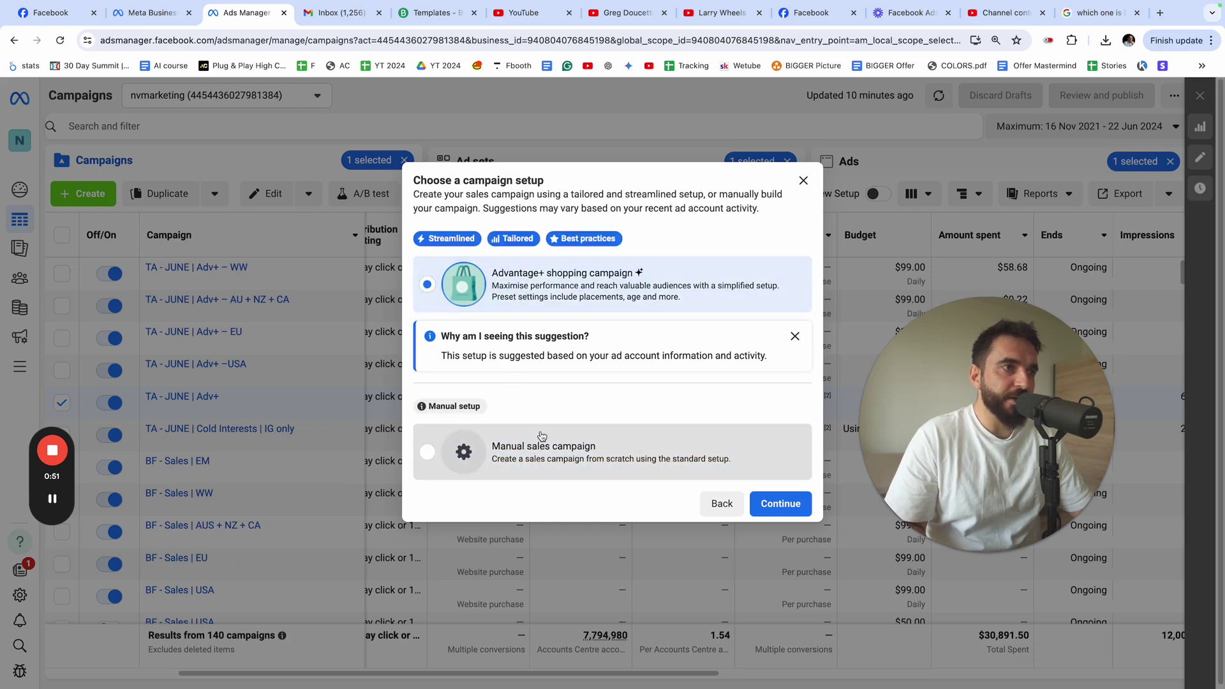
{"action": "left_click_drag", "start_coordinate": [492, 273], "coordinate": [633, 273]}
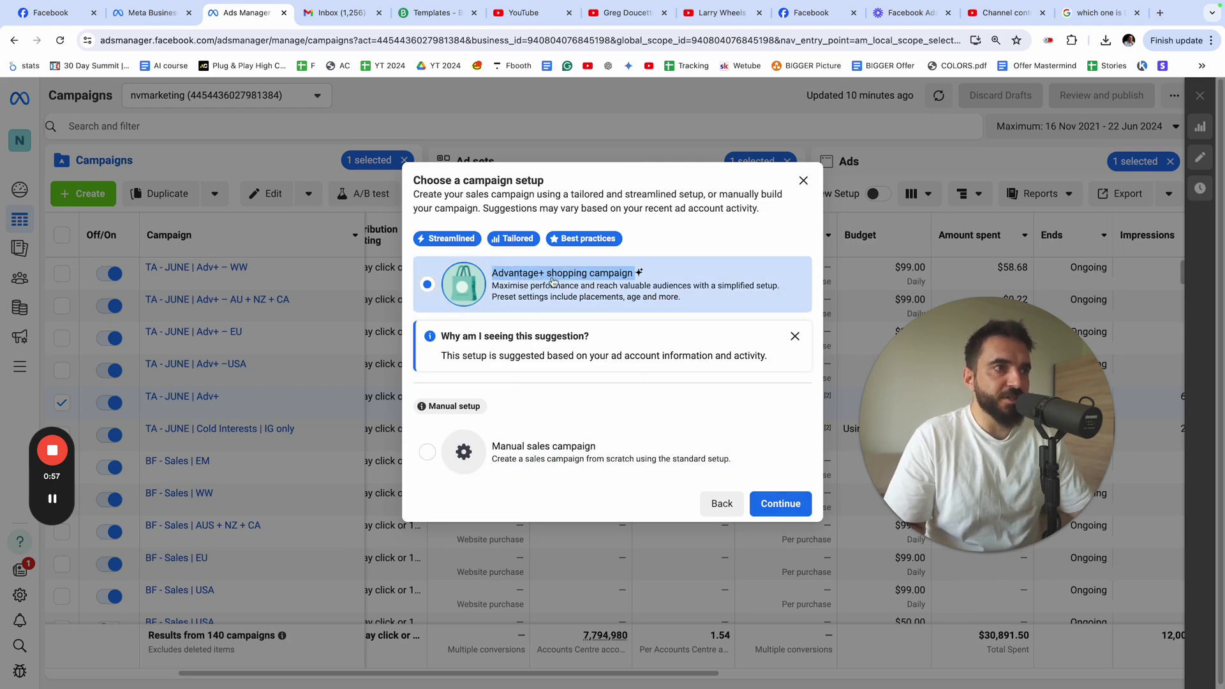
{"action": "left_click", "coordinate": [789, 503]}
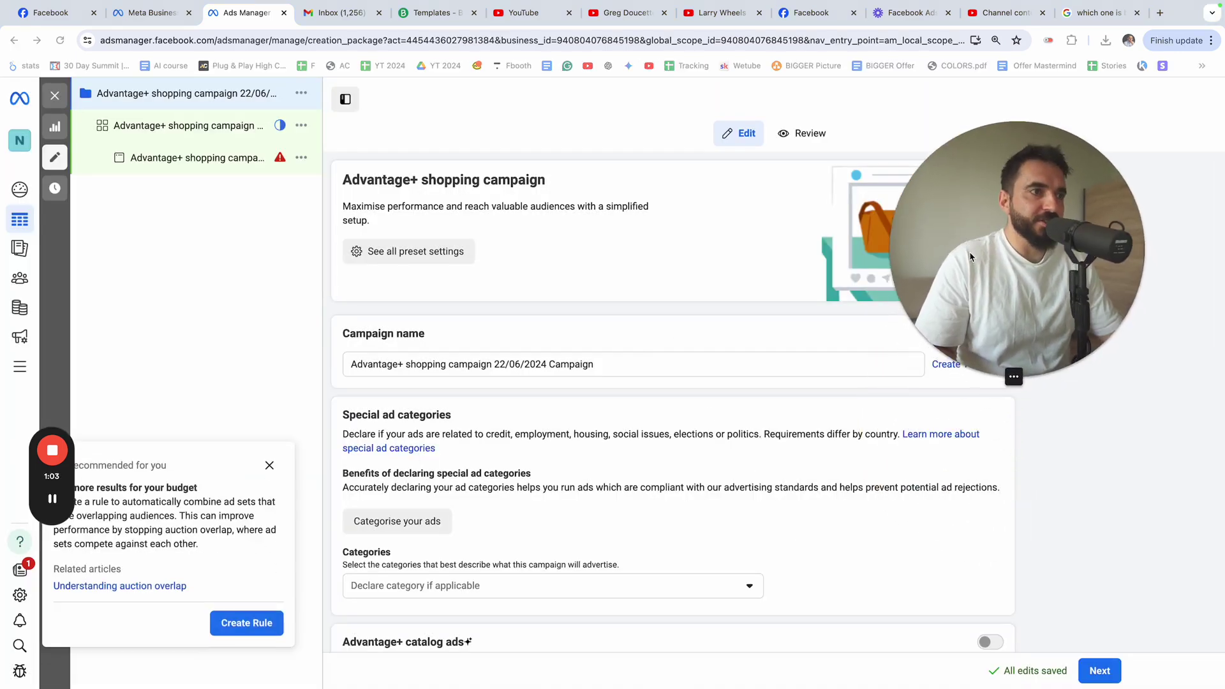
Replace the date part of the default campaign name so it reads 'Advantage+ | Test'
{"action": "left_click", "coordinate": [404, 366]}
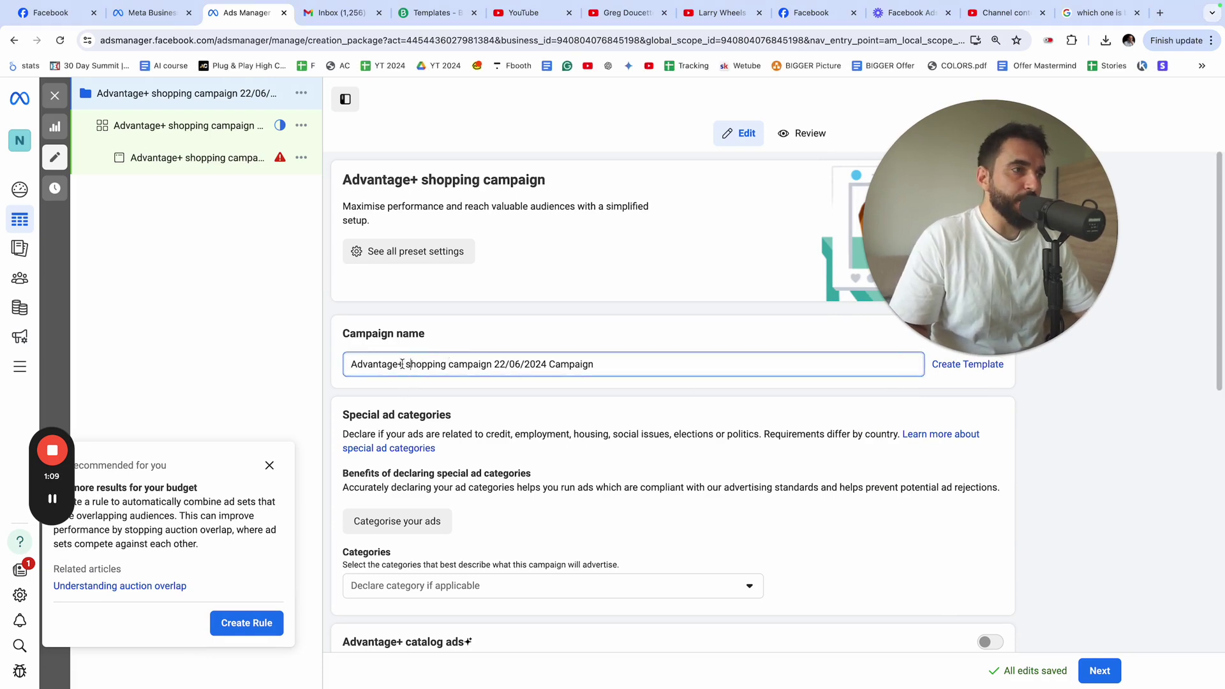
{"action": "left_click_drag", "start_coordinate": [402, 363], "coordinate": [713, 381]}
{"action": "key", "text": "BackSpace"}
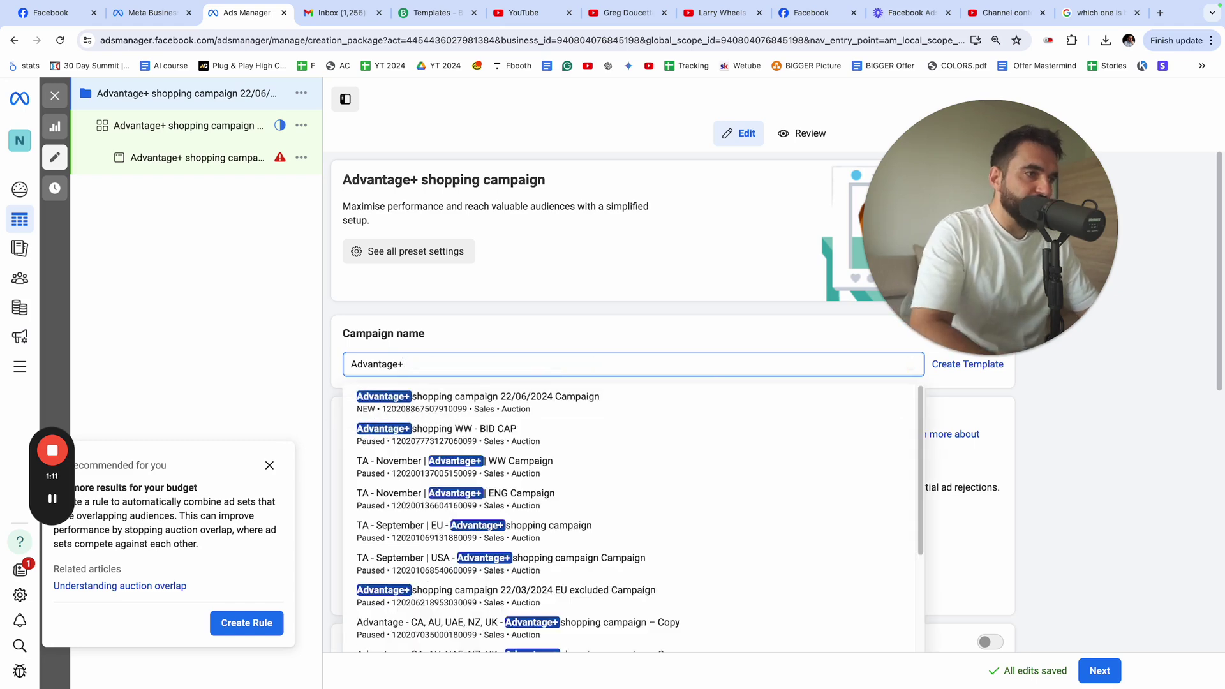
{"action": "left_click", "coordinate": [749, 261]}
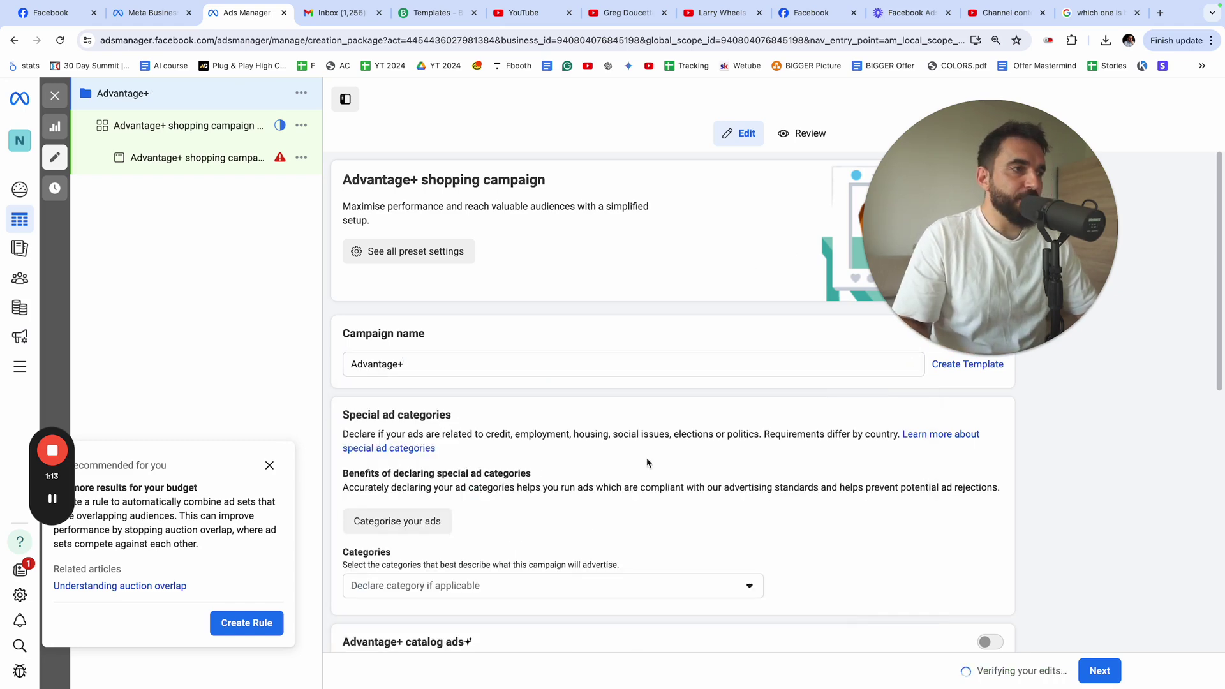
{"action": "scroll", "coordinate": [481, 417], "scroll_direction": "down", "scroll_amount": 1}
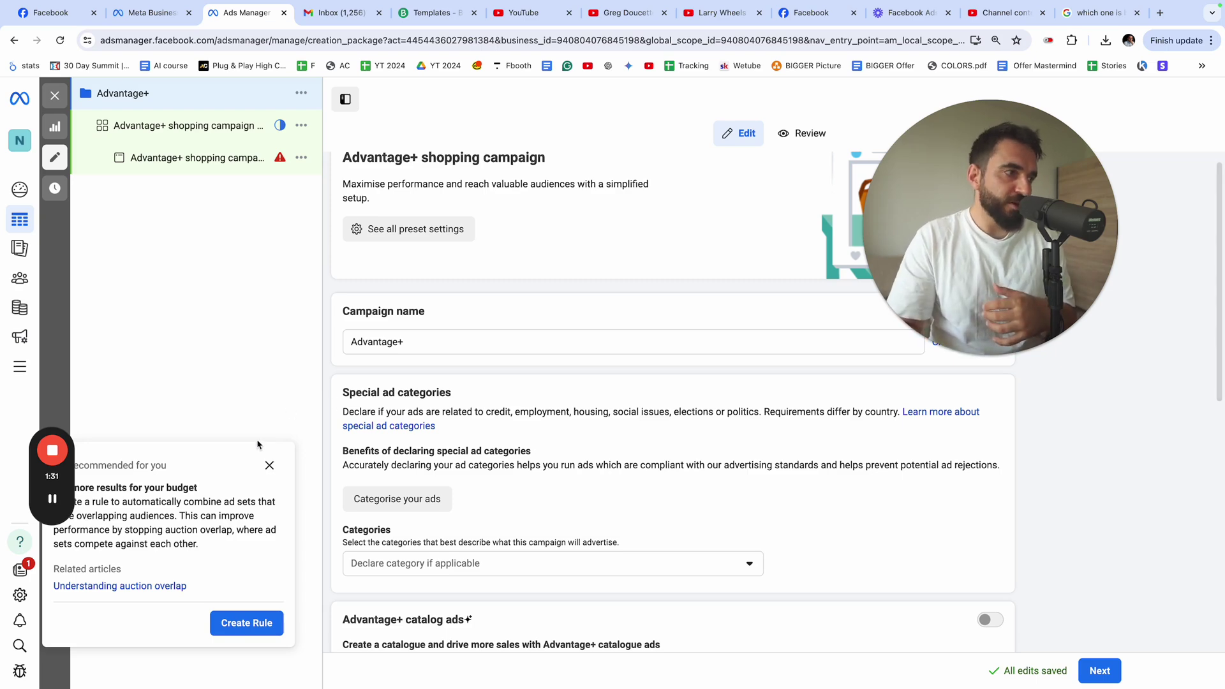
{"action": "left_click", "coordinate": [269, 465]}
{"action": "left_click", "coordinate": [440, 340]}
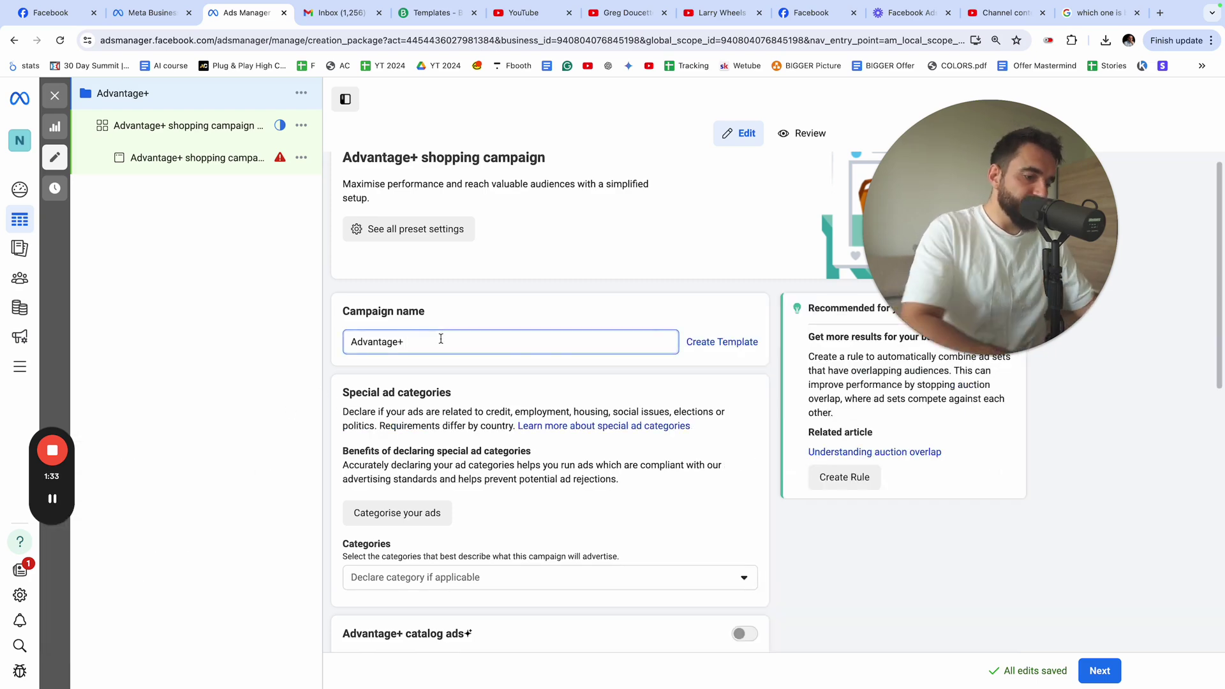
{"action": "type", "text": "| Test"}
{"action": "left_click", "coordinate": [485, 300]}
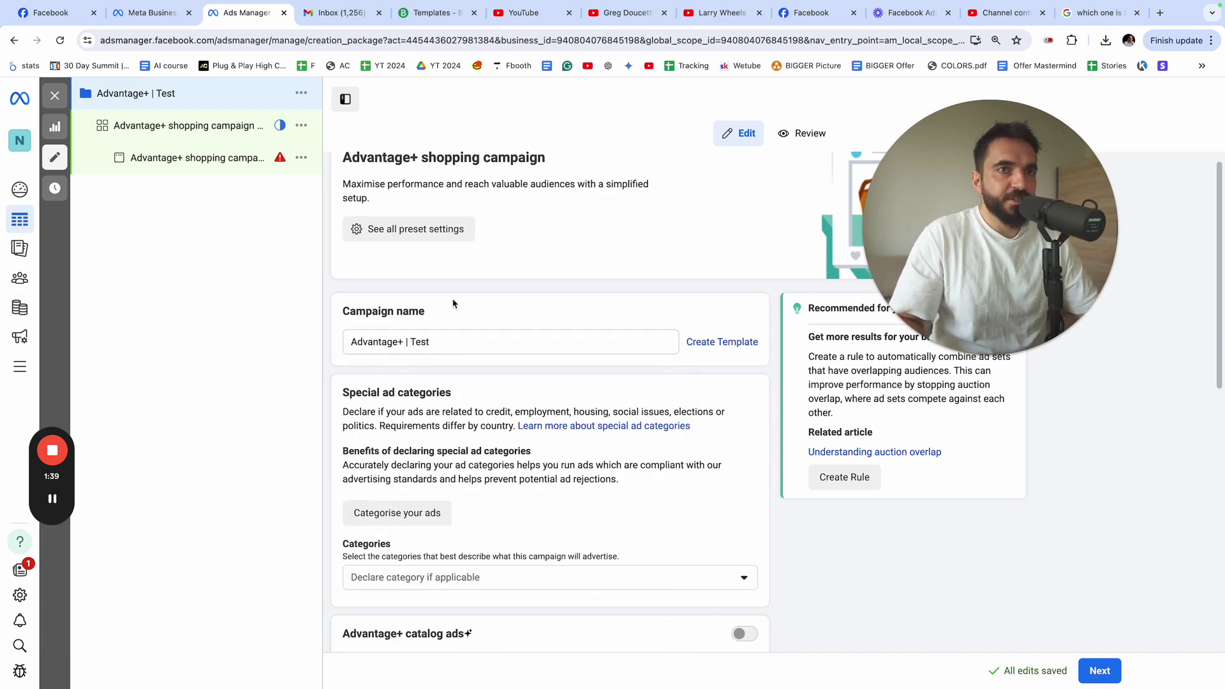
{"action": "scroll", "coordinate": [450, 307], "scroll_direction": "down", "scroll_amount": 5}
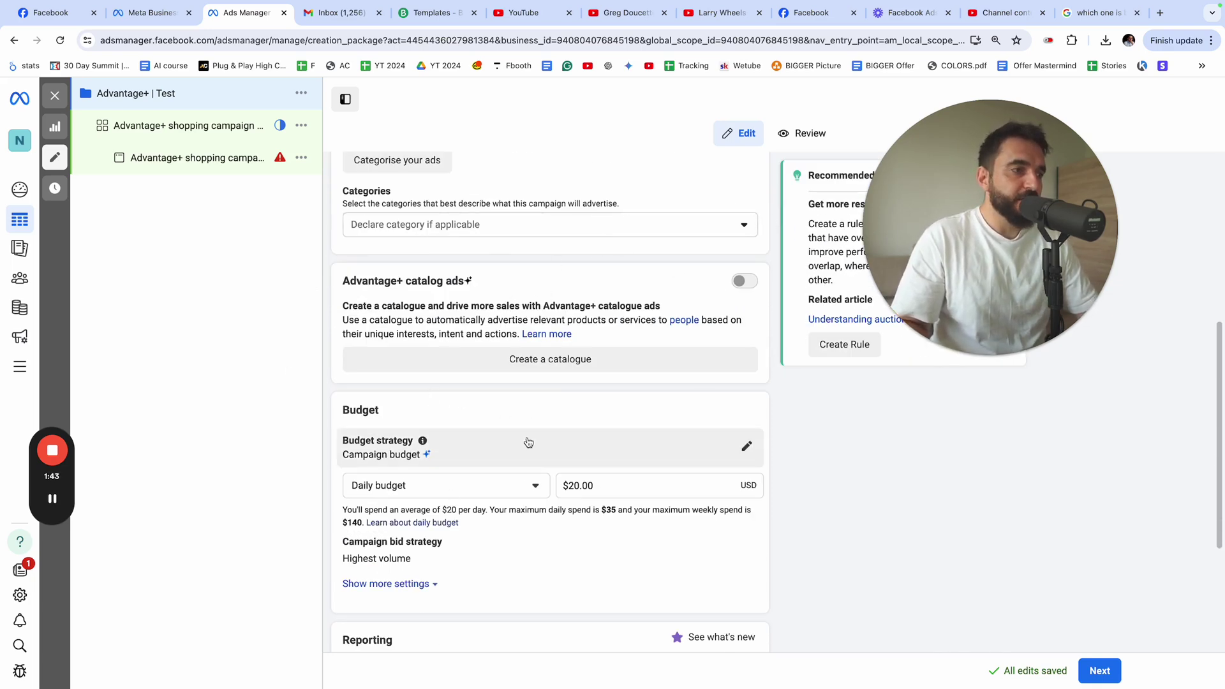
{"action": "double_click", "coordinate": [588, 486]}
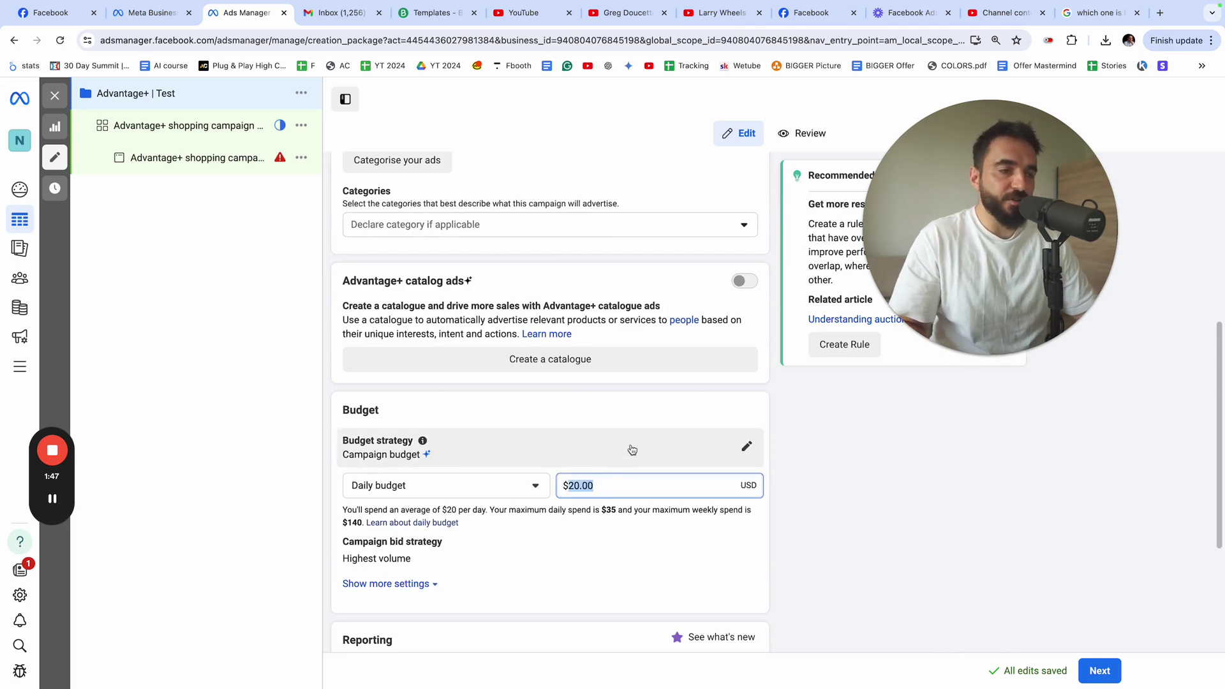
{"action": "left_click", "coordinate": [506, 495]}
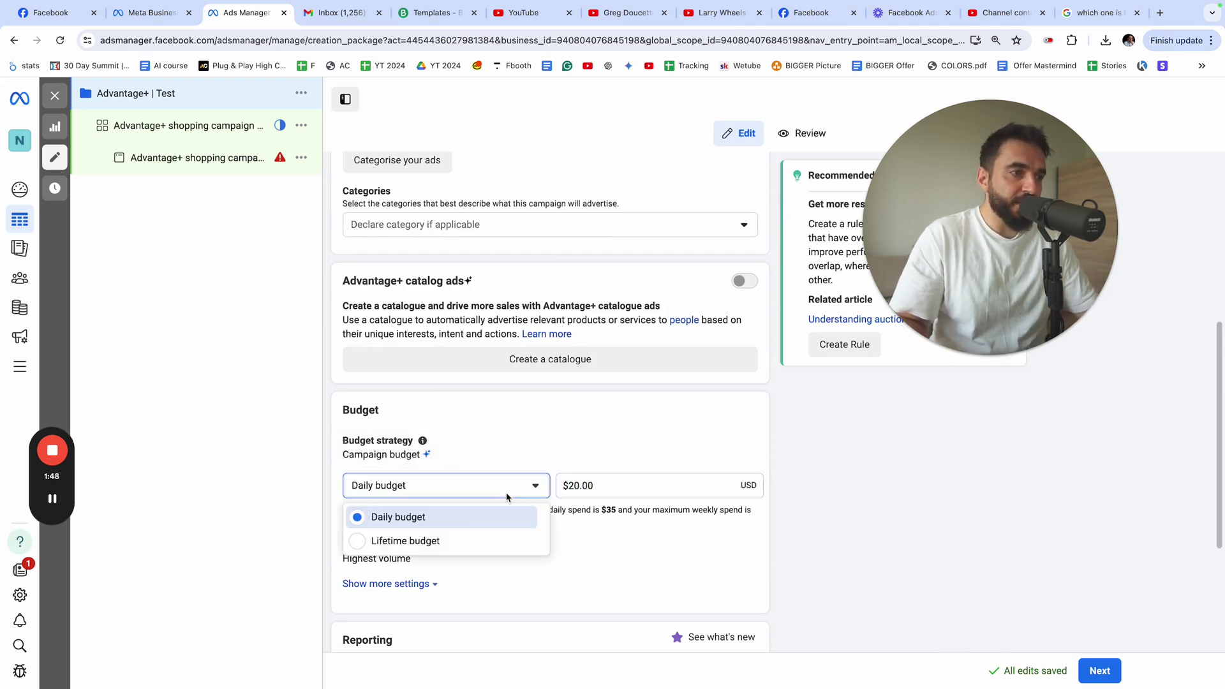
{"action": "left_click", "coordinate": [413, 542]}
{"action": "left_click", "coordinate": [408, 485]}
{"action": "left_click", "coordinate": [389, 516]}
{"action": "left_click", "coordinate": [617, 489]}
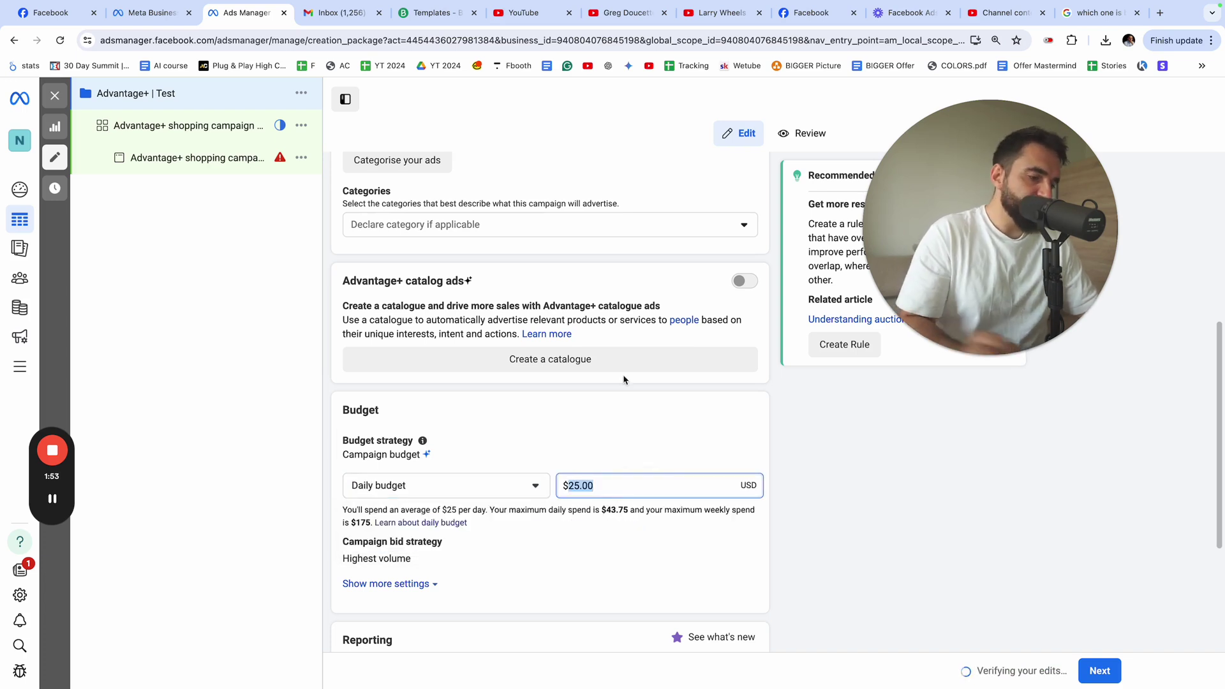
{"action": "type", "text": "20"}
{"action": "left_click", "coordinate": [582, 426]}
{"action": "scroll", "coordinate": [548, 453], "scroll_direction": "down", "scroll_amount": 4}
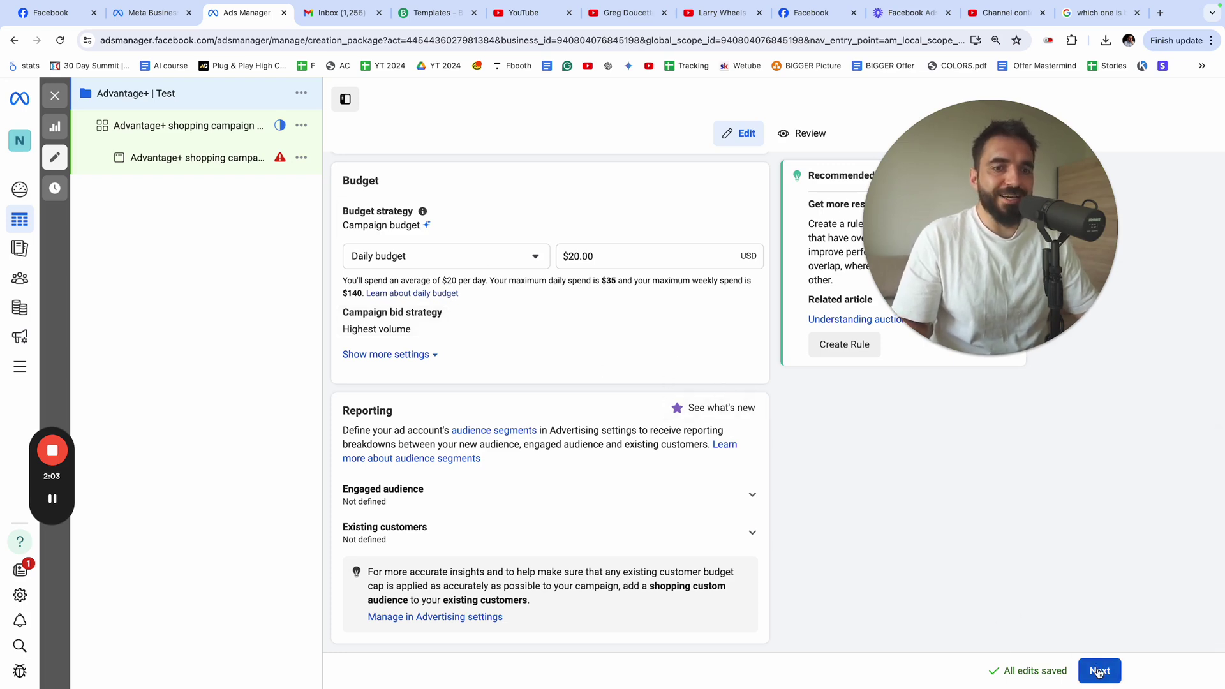
Move on to the ad set settings
{"action": "left_click", "coordinate": [1097, 673]}
{"action": "scroll", "coordinate": [497, 300], "scroll_direction": "up", "scroll_amount": 10}
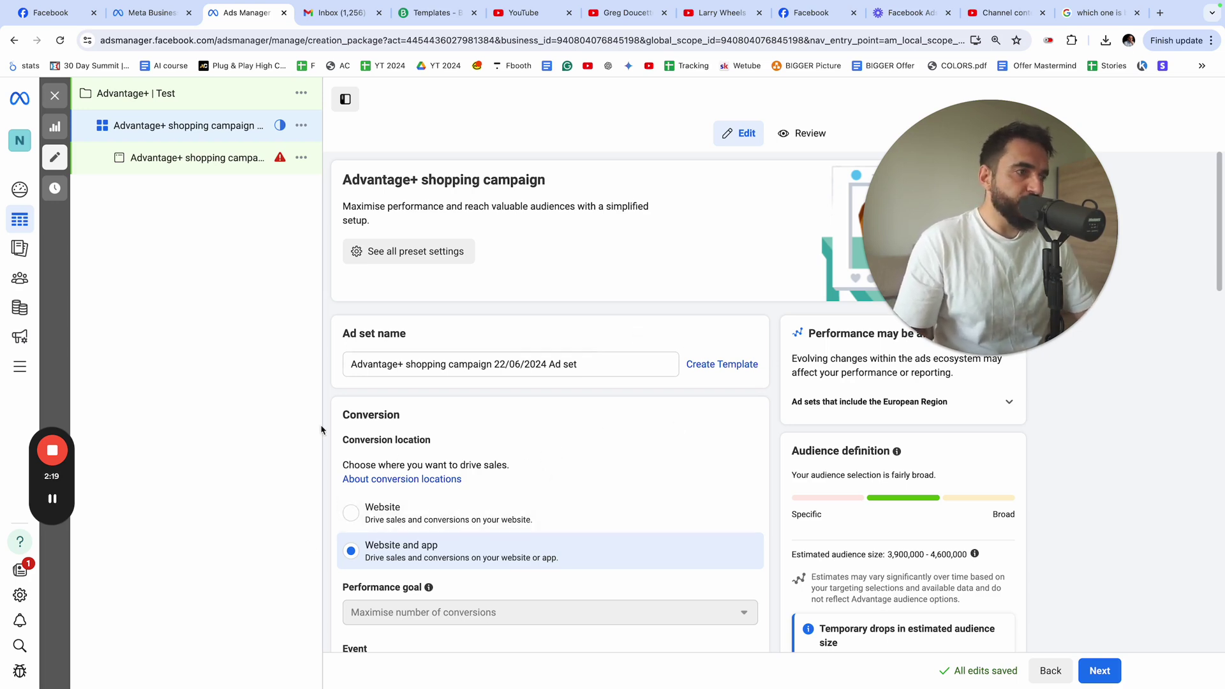
{"action": "left_click_drag", "start_coordinate": [338, 440], "coordinate": [528, 444]}
{"action": "left_click", "coordinate": [498, 543]}
{"action": "scroll", "coordinate": [498, 544], "scroll_direction": "down", "scroll_amount": 3}
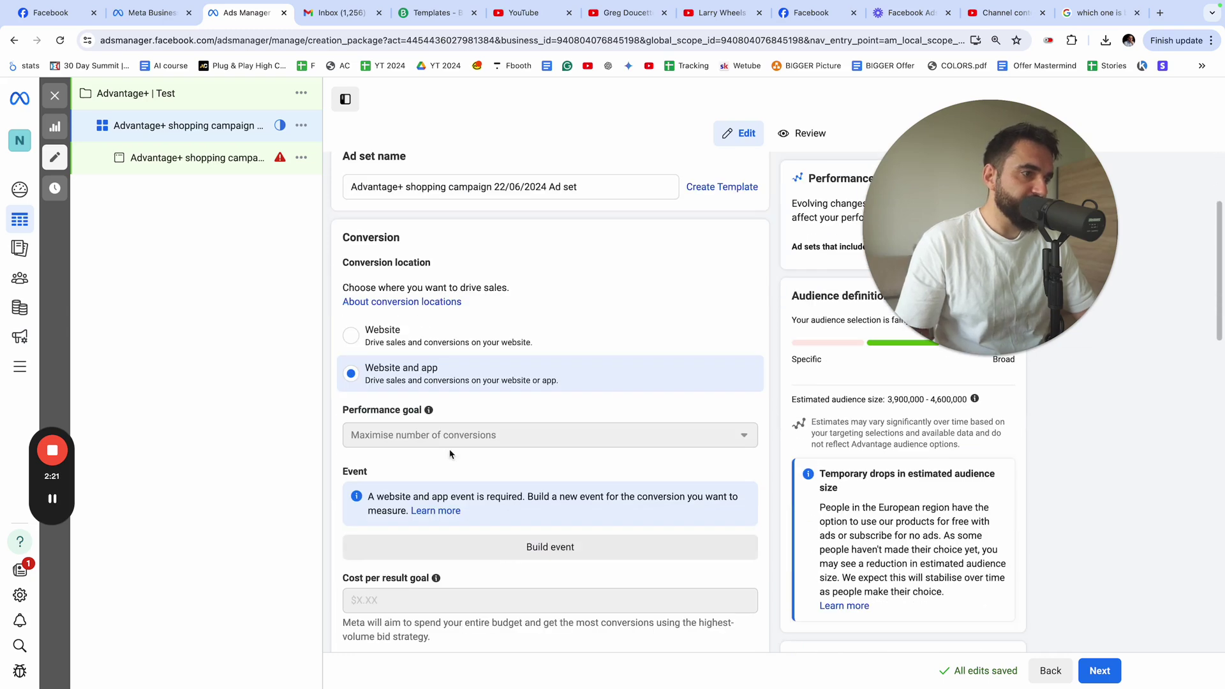
Set website conversions, keeping Maximise number of conversions and the Purchase event
{"action": "left_click", "coordinate": [383, 345]}
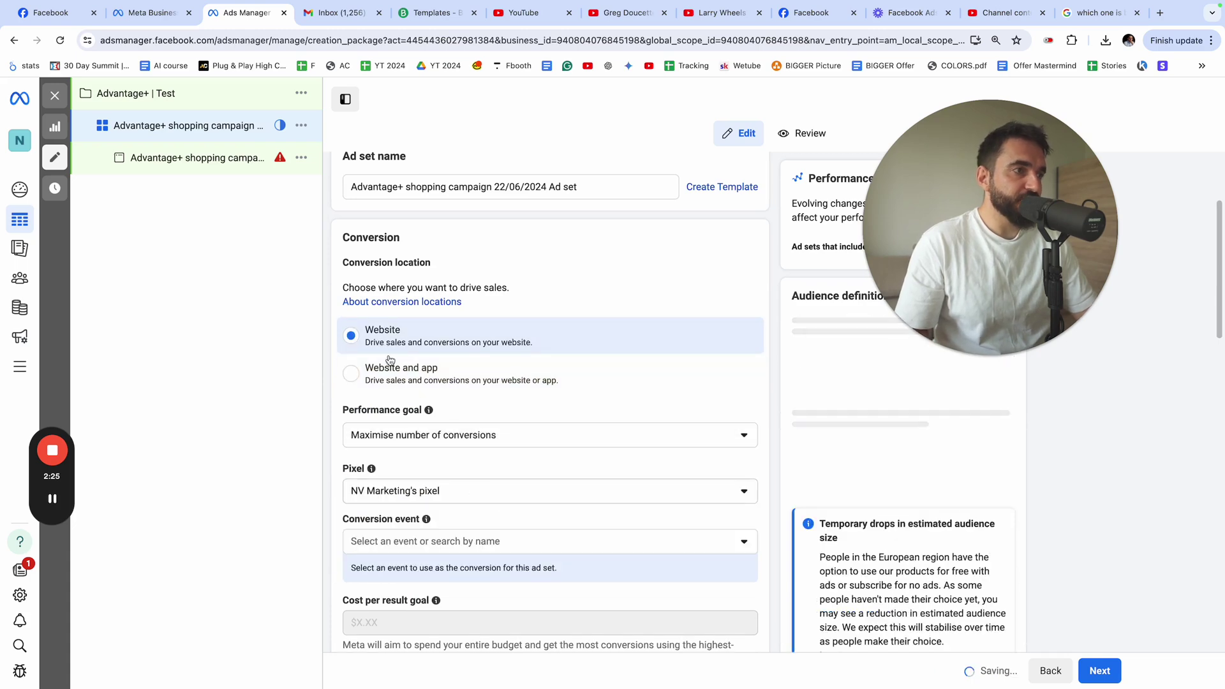
{"action": "left_click", "coordinate": [435, 445]}
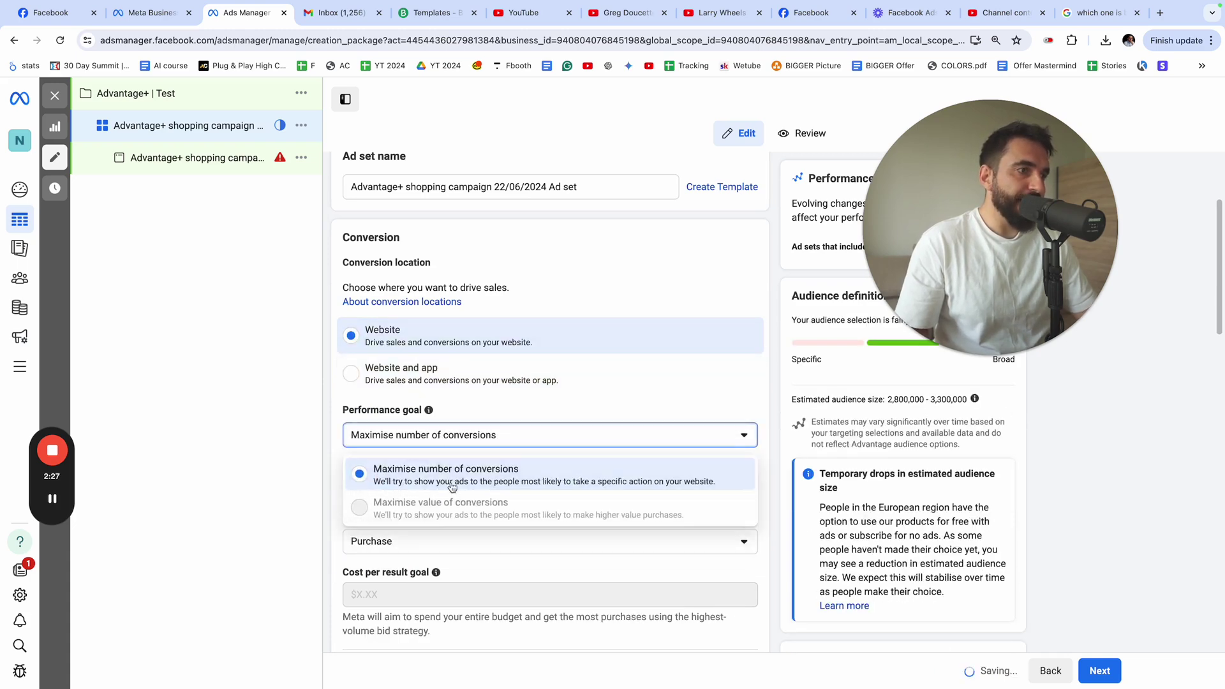
{"action": "left_click", "coordinate": [382, 470]}
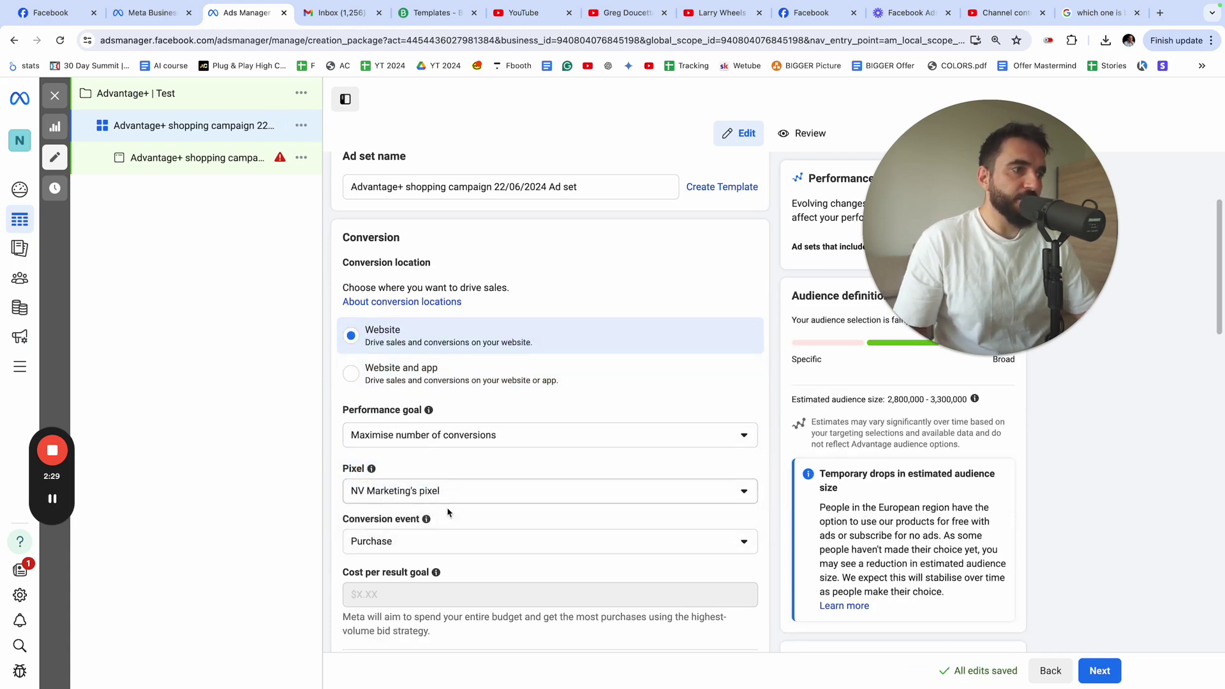
{"action": "left_click", "coordinate": [378, 539]}
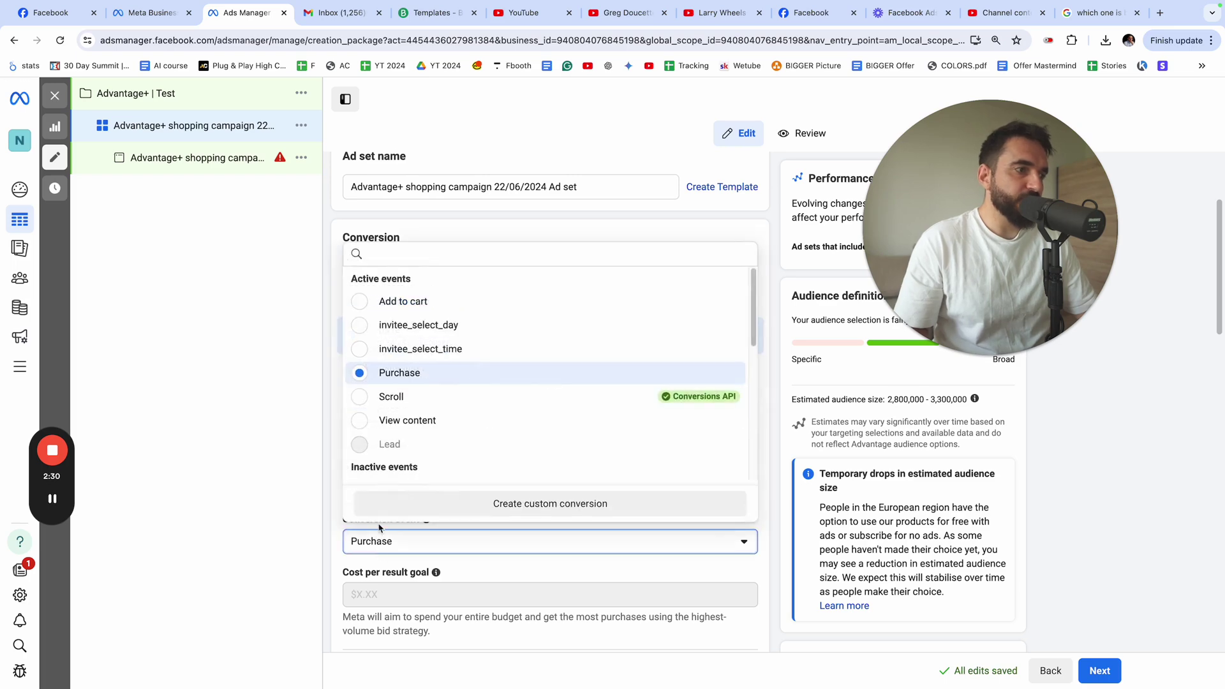
{"action": "left_click", "coordinate": [387, 381]}
{"action": "scroll", "coordinate": [425, 469], "scroll_direction": "down", "scroll_amount": 4}
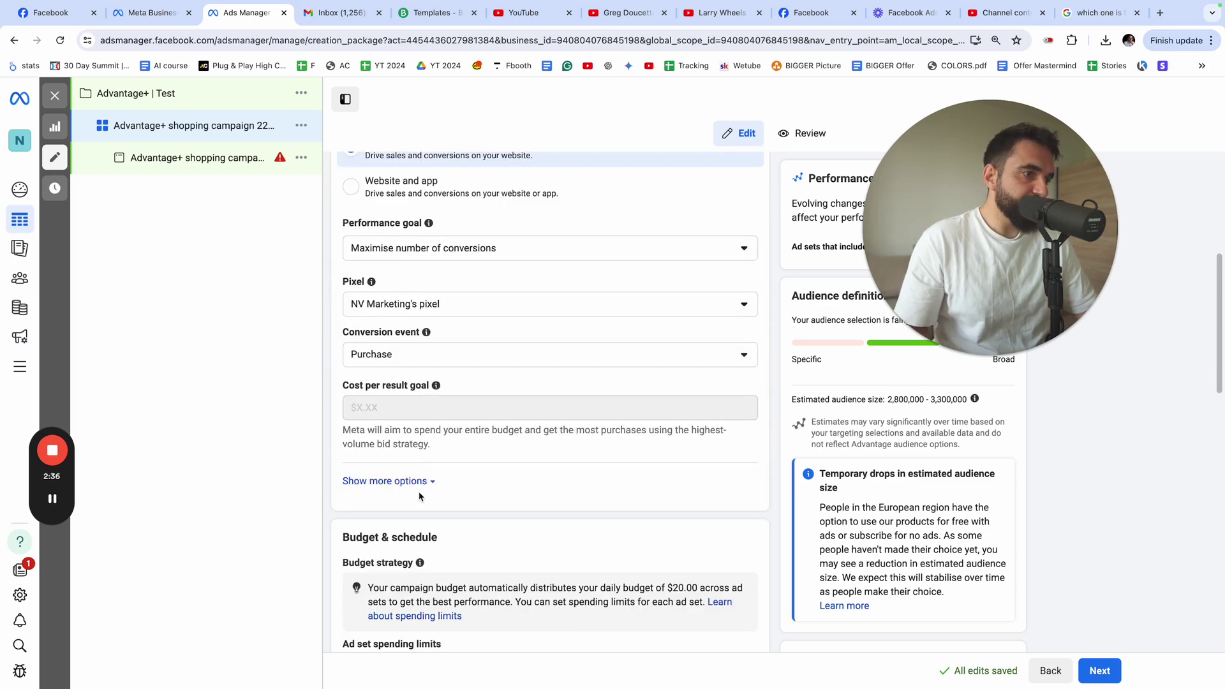
{"action": "scroll", "coordinate": [426, 461], "scroll_direction": "down", "scroll_amount": 2}
Leave ad set spending limits turned off
{"action": "left_click", "coordinate": [351, 476]}
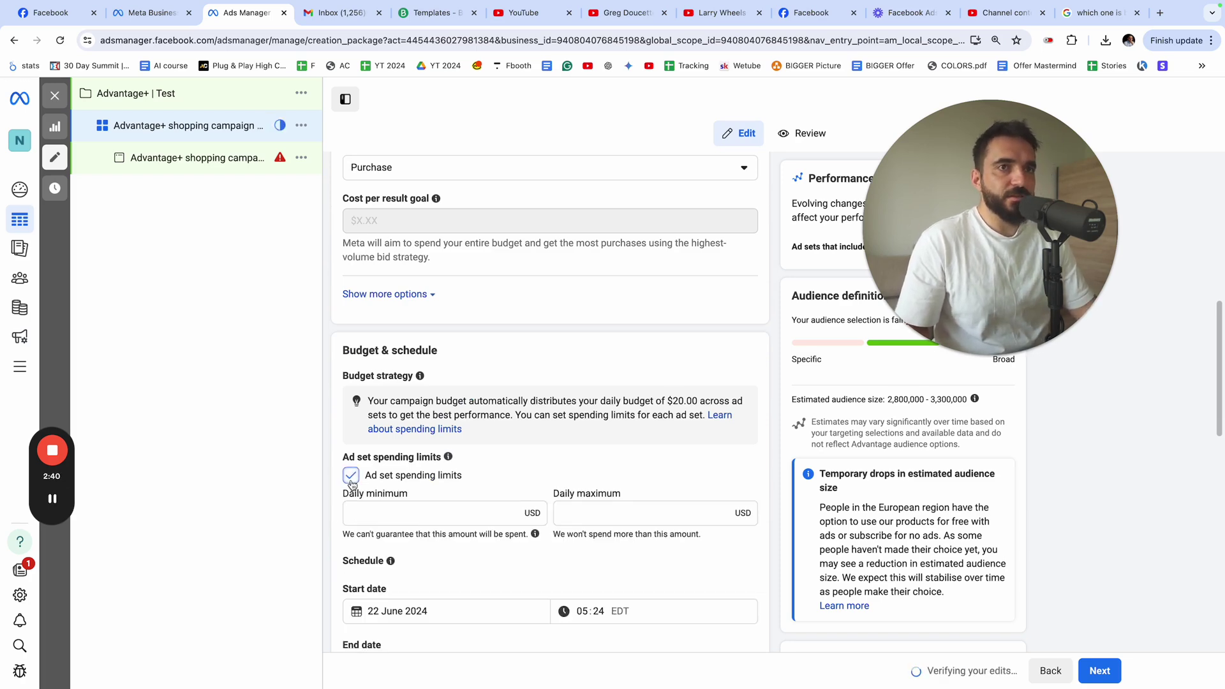
{"action": "left_click", "coordinate": [351, 475]}
{"action": "scroll", "coordinate": [400, 494], "scroll_direction": "down", "scroll_amount": 2}
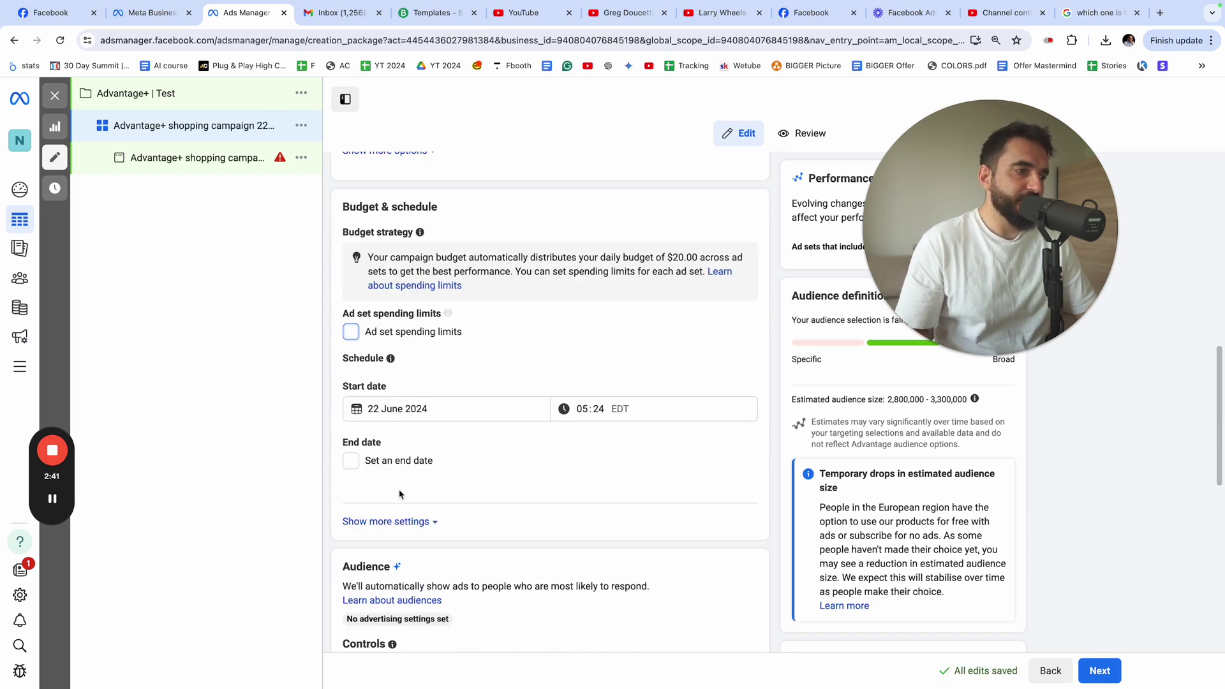
Keep the 22 June 2024, 05:24 EDT start date with no end date
{"action": "left_click", "coordinate": [350, 402]}
{"action": "left_click", "coordinate": [350, 461]}
{"action": "left_click", "coordinate": [351, 460]}
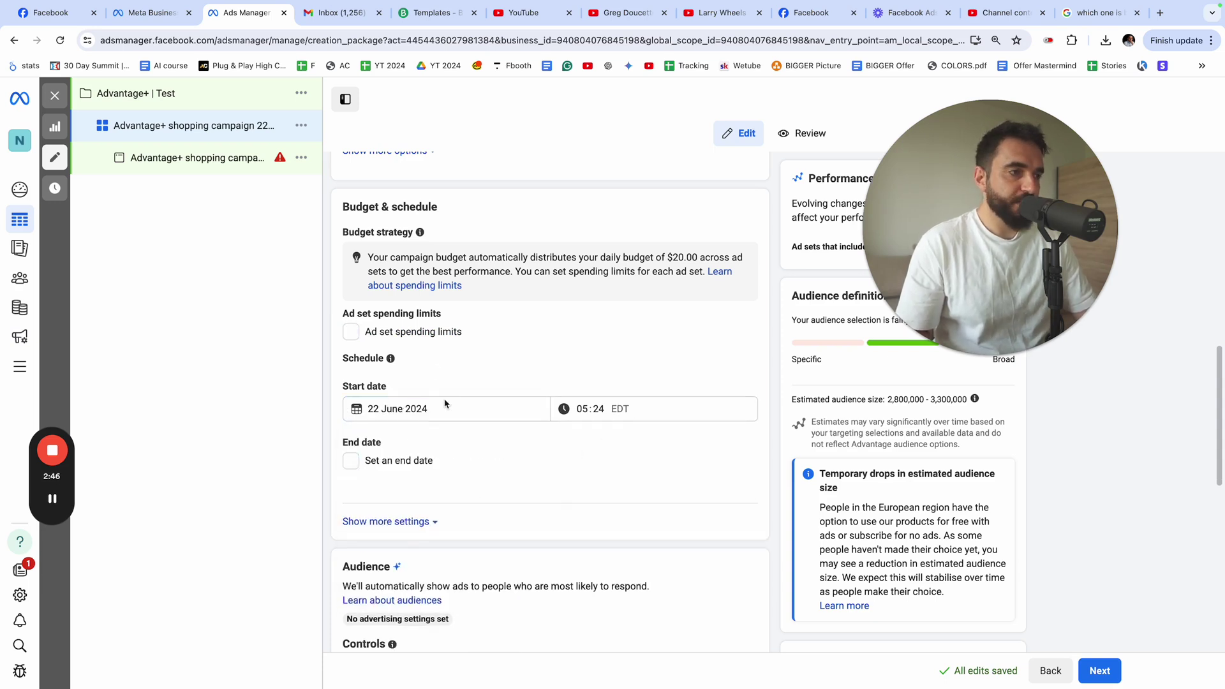
{"action": "scroll", "coordinate": [434, 408], "scroll_direction": "down", "scroll_amount": 1}
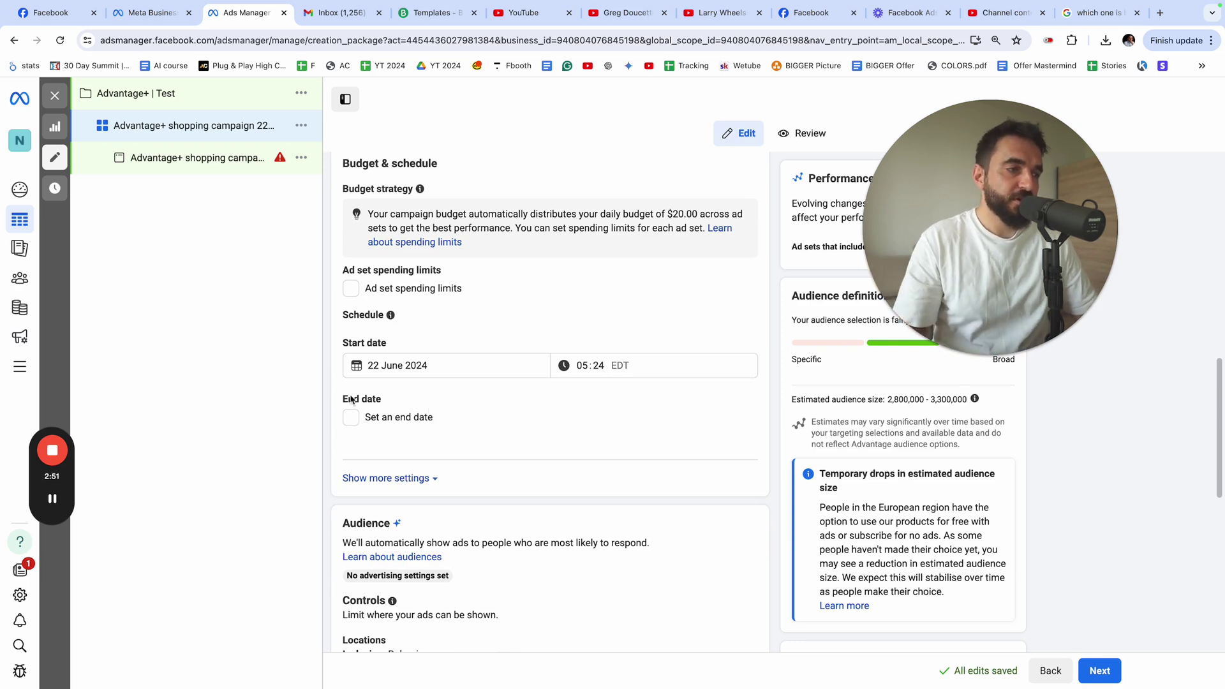
{"action": "scroll", "coordinate": [396, 329], "scroll_direction": "down", "scroll_amount": 1}
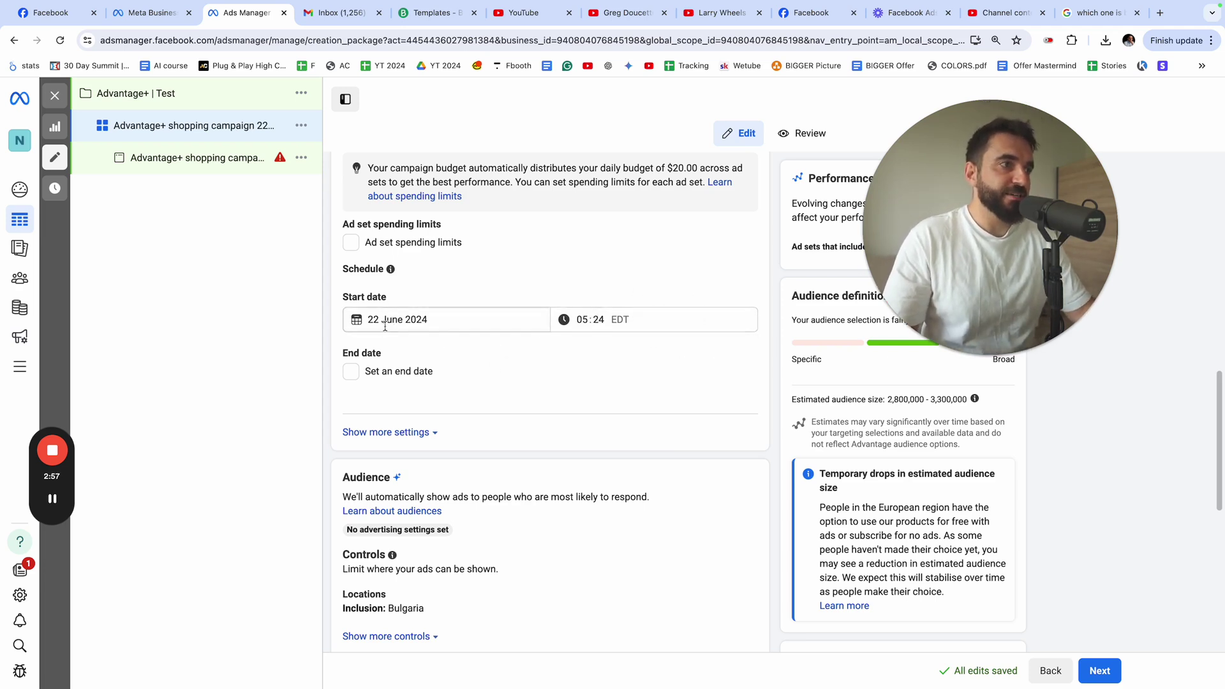
{"action": "left_click", "coordinate": [352, 372]}
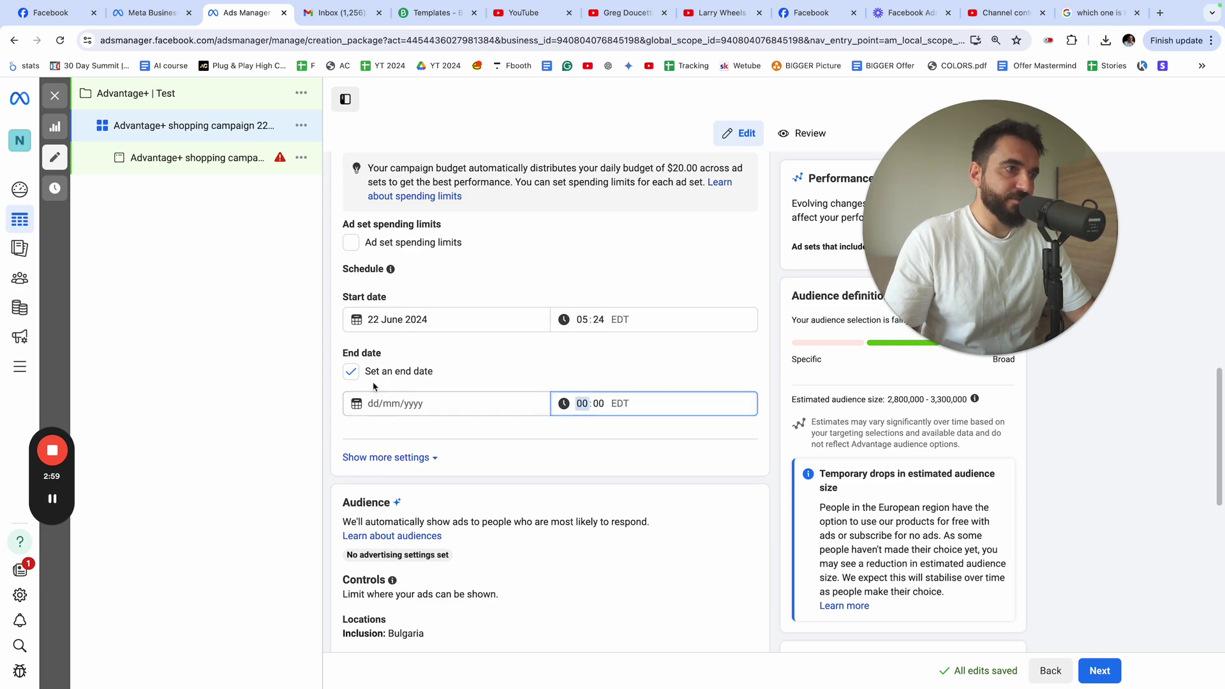
{"action": "left_click", "coordinate": [368, 374]}
{"action": "scroll", "coordinate": [446, 418], "scroll_direction": "down", "scroll_amount": 2}
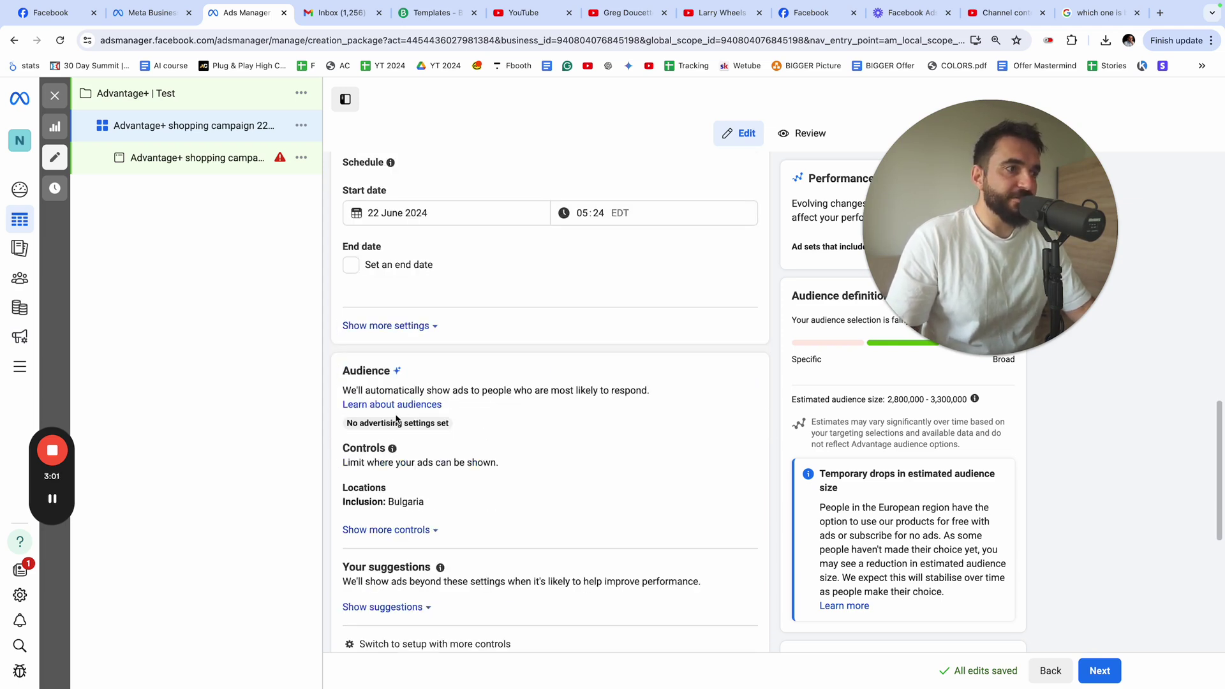
{"action": "left_click_drag", "start_coordinate": [357, 390], "coordinate": [539, 388]}
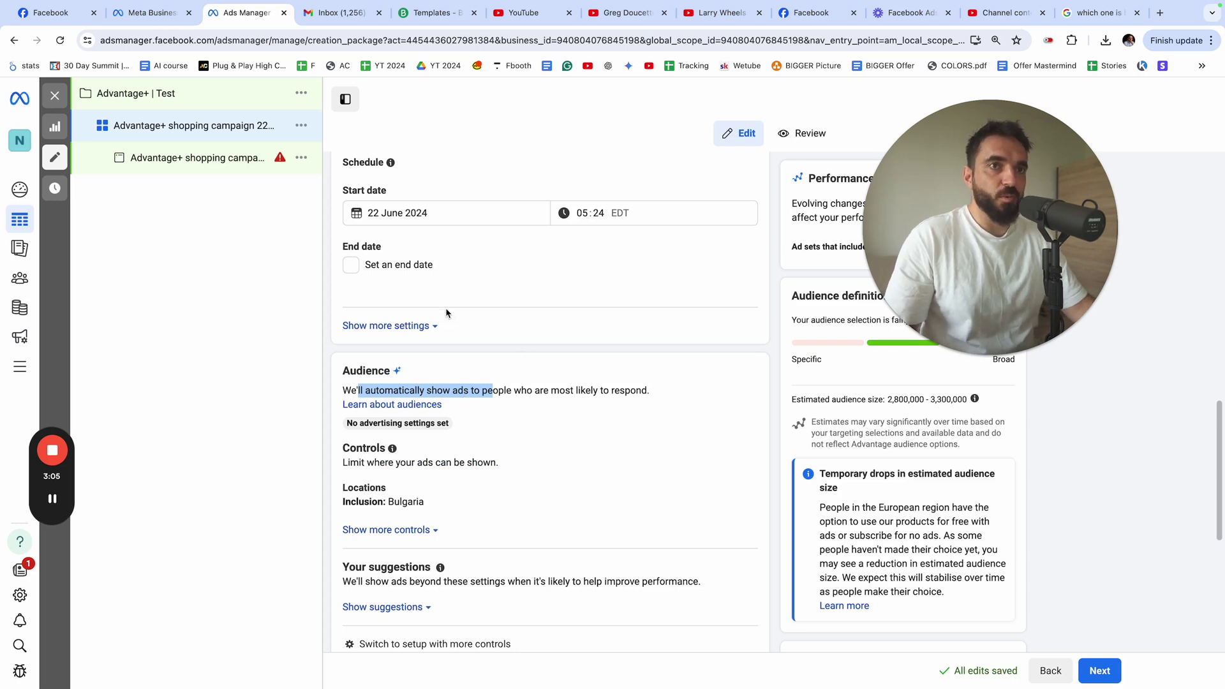
{"action": "scroll", "coordinate": [418, 373], "scroll_direction": "down", "scroll_amount": 1}
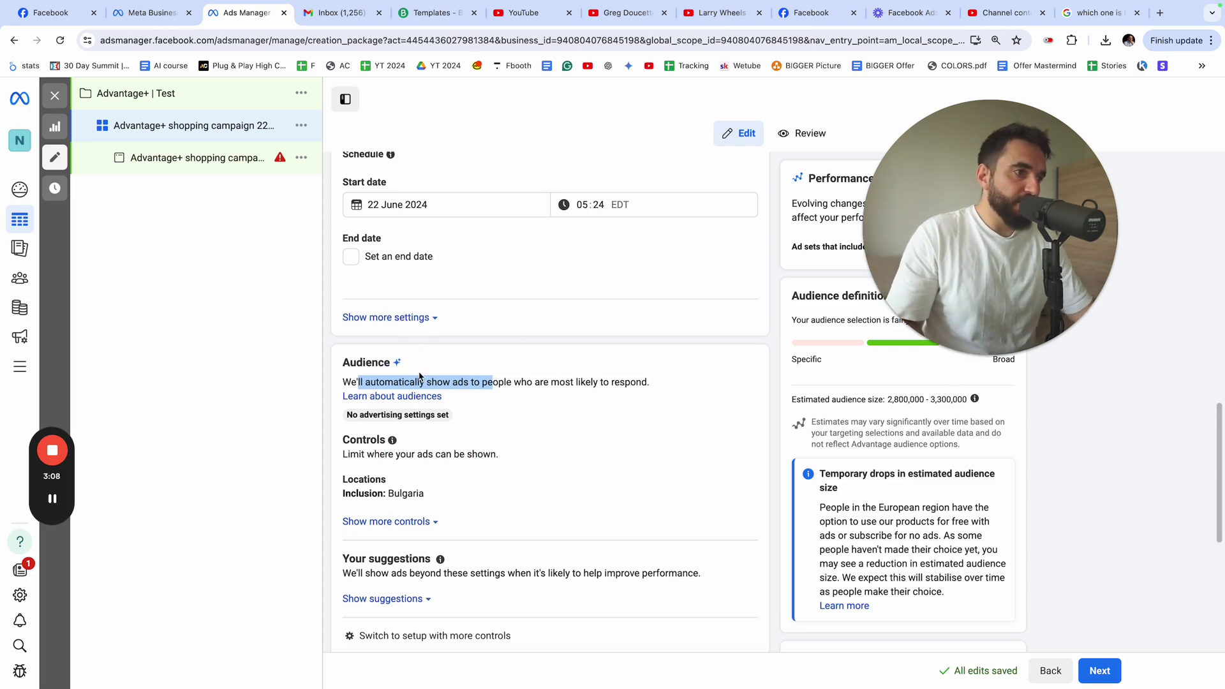
Swap Bulgaria for United States in the ad set's location targeting
{"action": "left_click", "coordinate": [741, 485]}
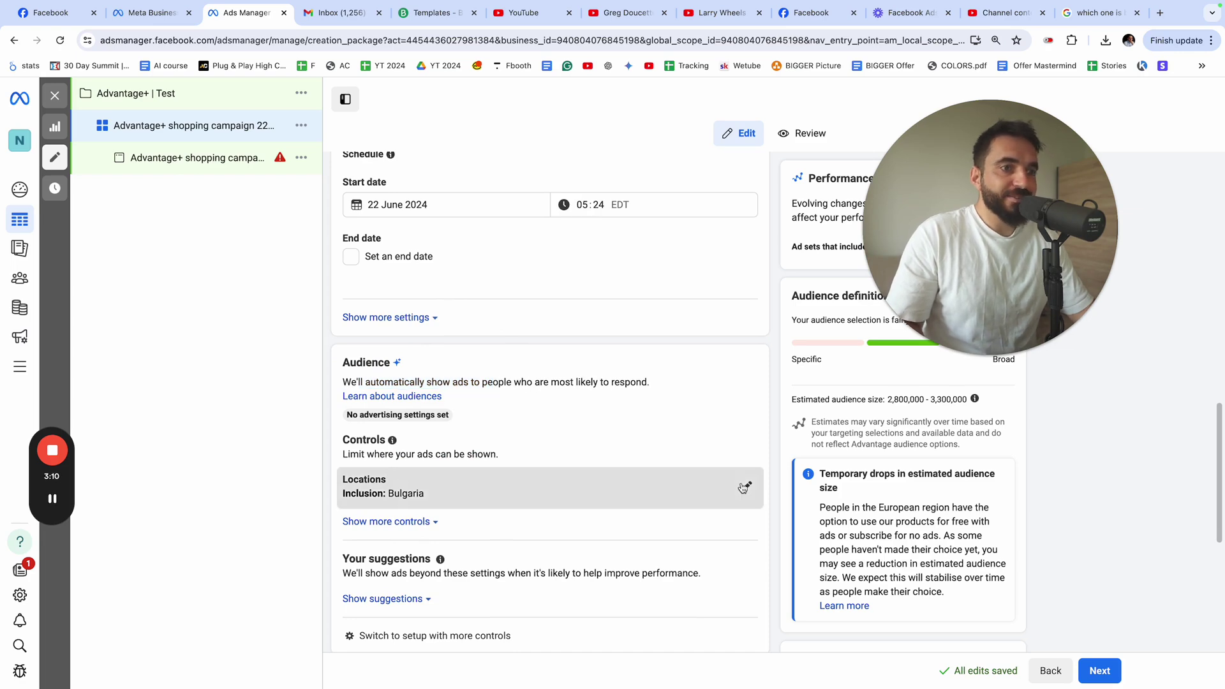
{"action": "scroll", "coordinate": [669, 374], "scroll_direction": "down", "scroll_amount": 6}
{"action": "scroll", "coordinate": [669, 374], "scroll_direction": "up", "scroll_amount": 1}
{"action": "scroll", "coordinate": [666, 379], "scroll_direction": "up", "scroll_amount": 5}
{"action": "left_click_drag", "start_coordinate": [431, 296], "coordinate": [380, 291]}
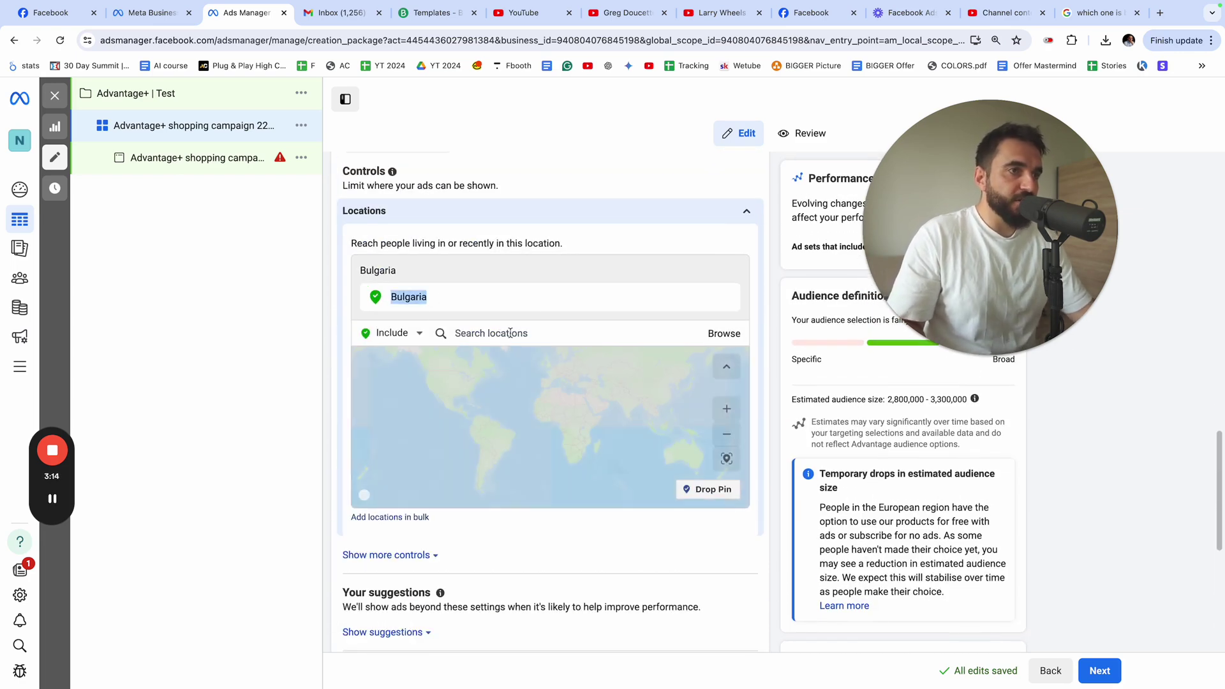
{"action": "left_click", "coordinate": [726, 297]}
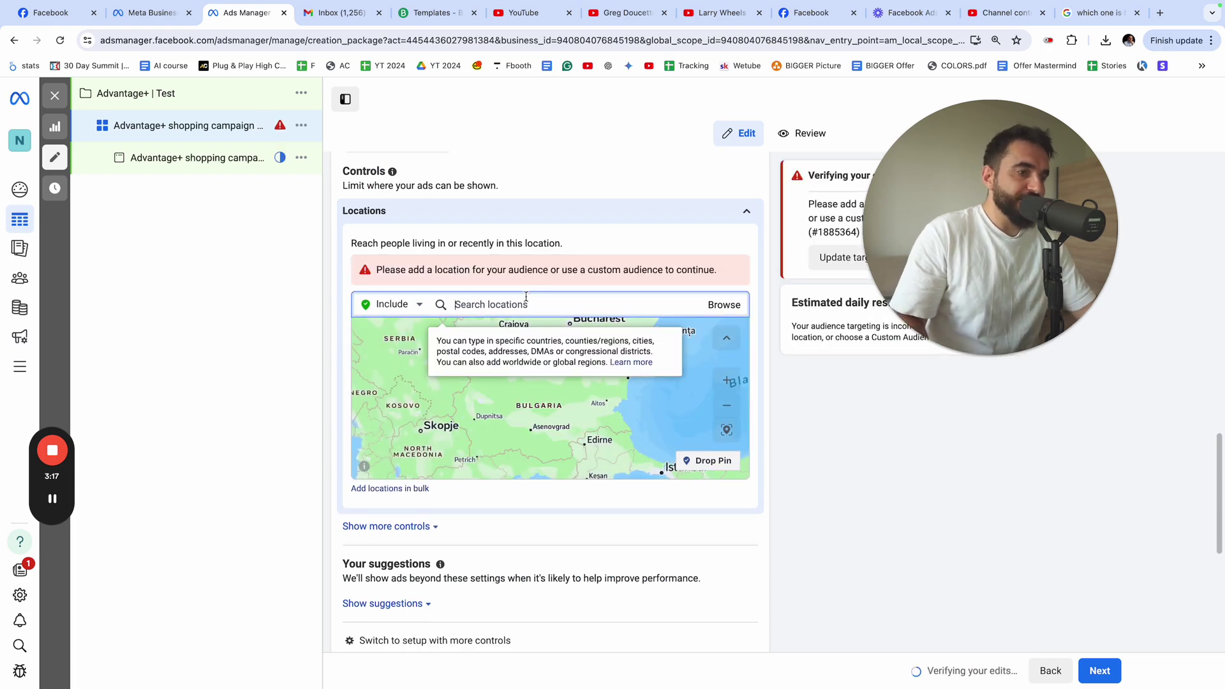
{"action": "type", "text": "united states"}
{"action": "left_click", "coordinate": [513, 338]}
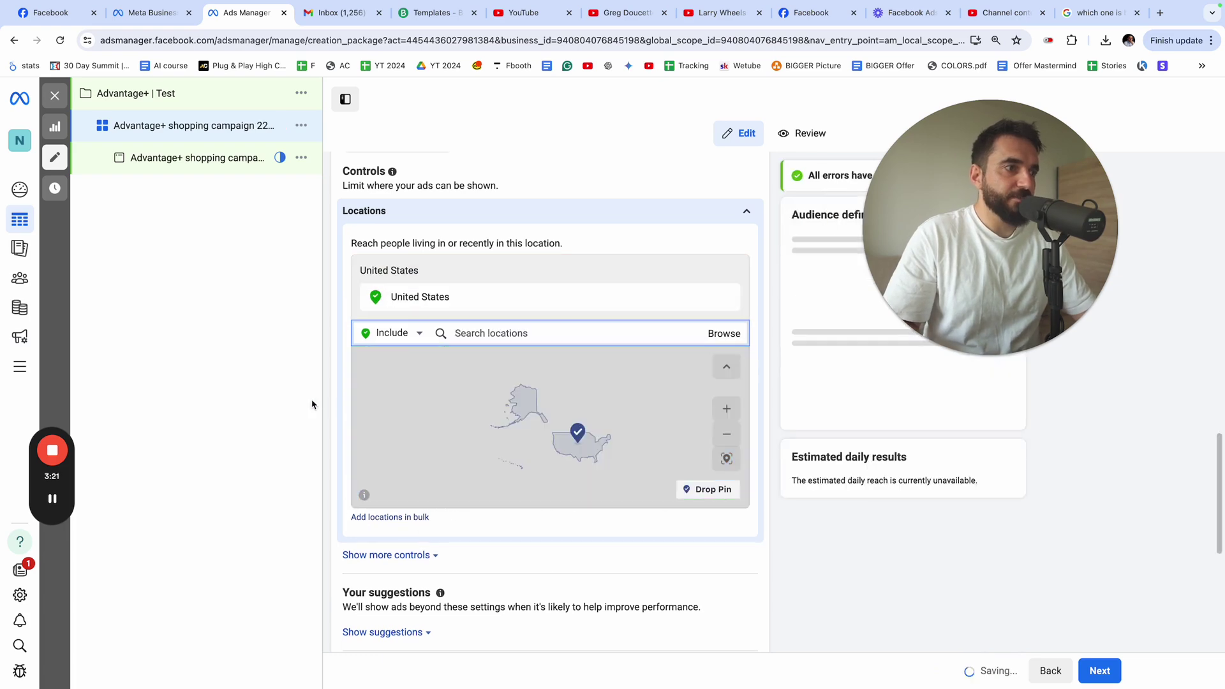
{"action": "scroll", "coordinate": [568, 539], "scroll_direction": "down", "scroll_amount": 4}
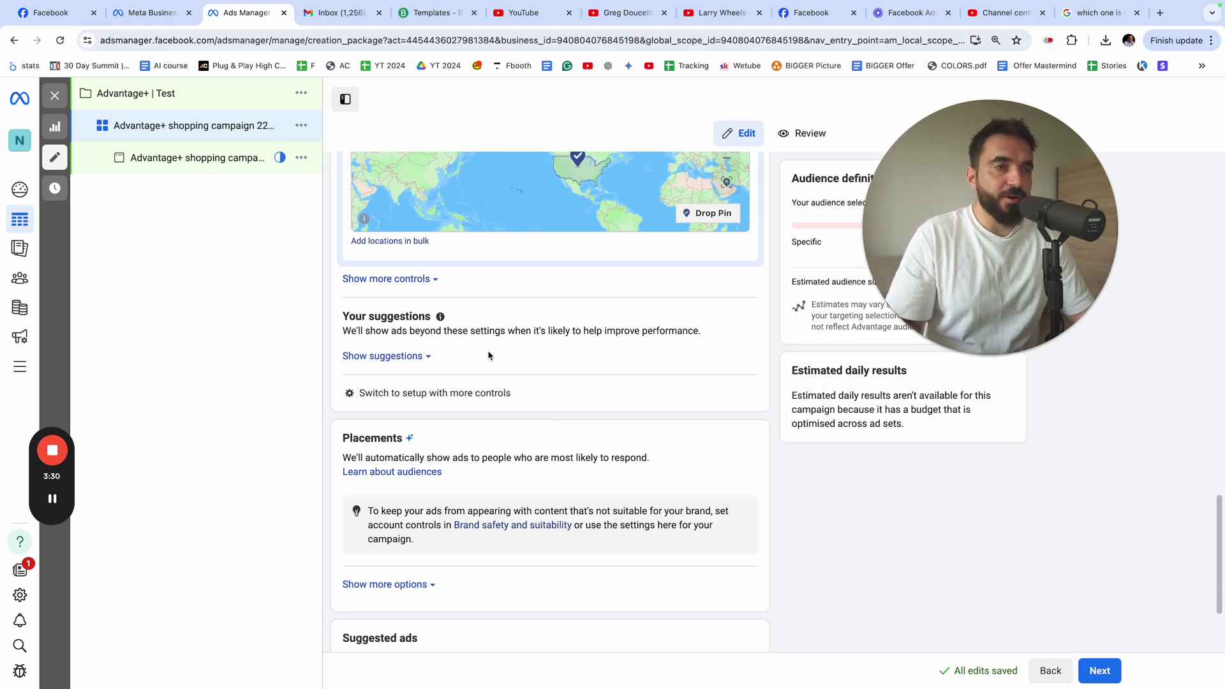
Review the Placements and Suggested ads sections, then proceed to the ad level
{"action": "scroll", "coordinate": [454, 362], "scroll_direction": "down", "scroll_amount": 3}
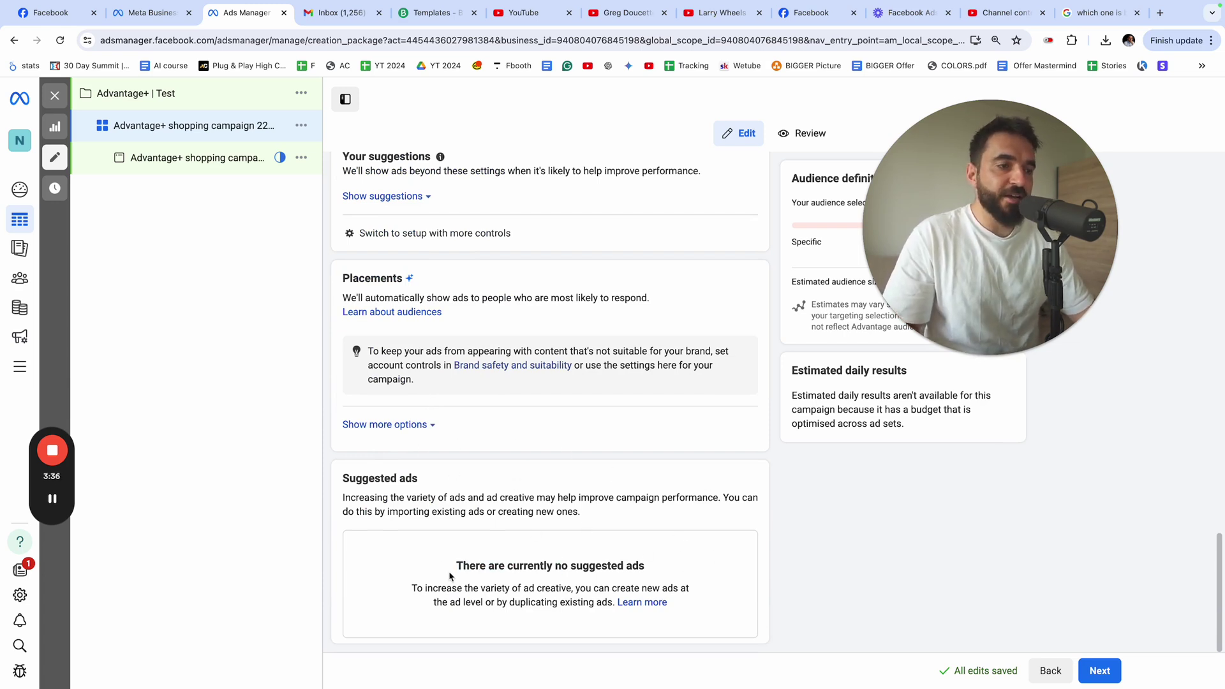
{"action": "left_click_drag", "start_coordinate": [443, 572], "coordinate": [657, 573]}
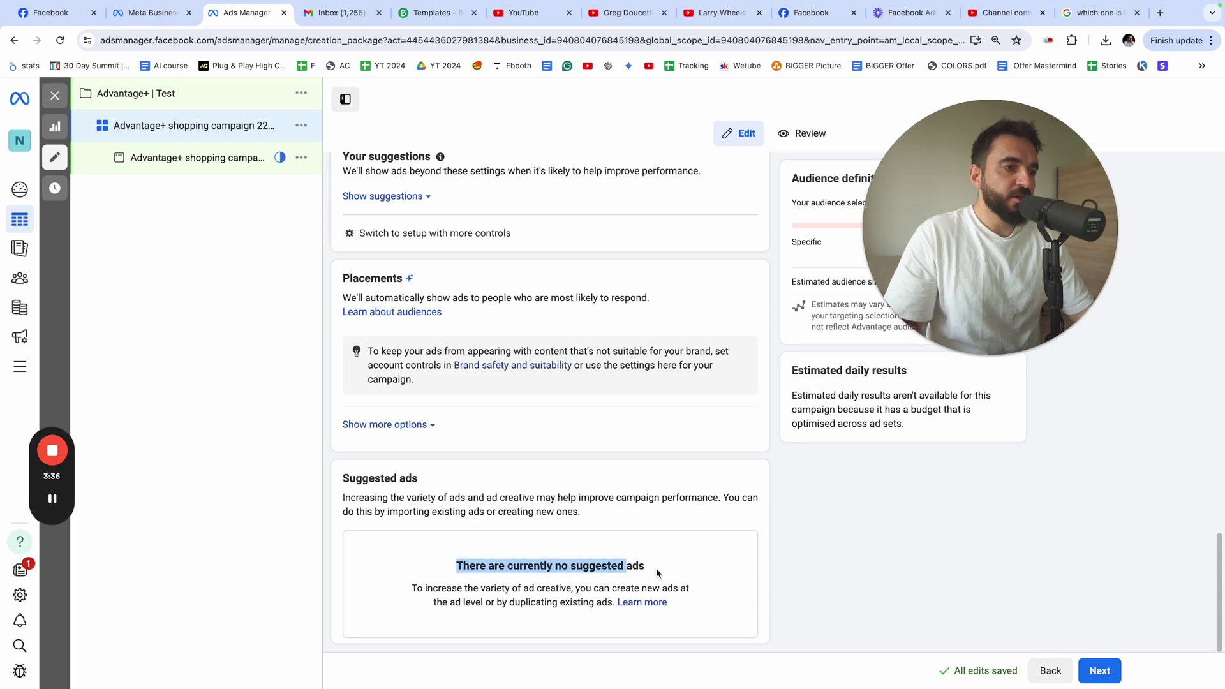
{"action": "left_click", "coordinate": [492, 560]}
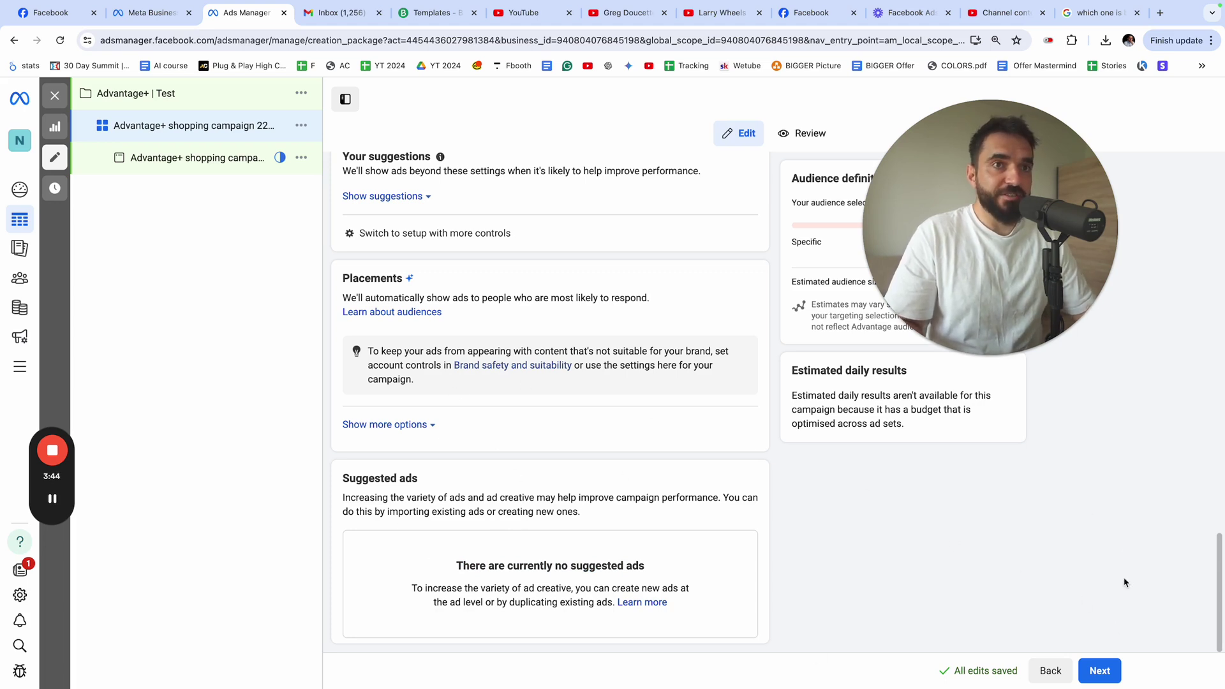
{"action": "left_click", "coordinate": [1099, 669]}
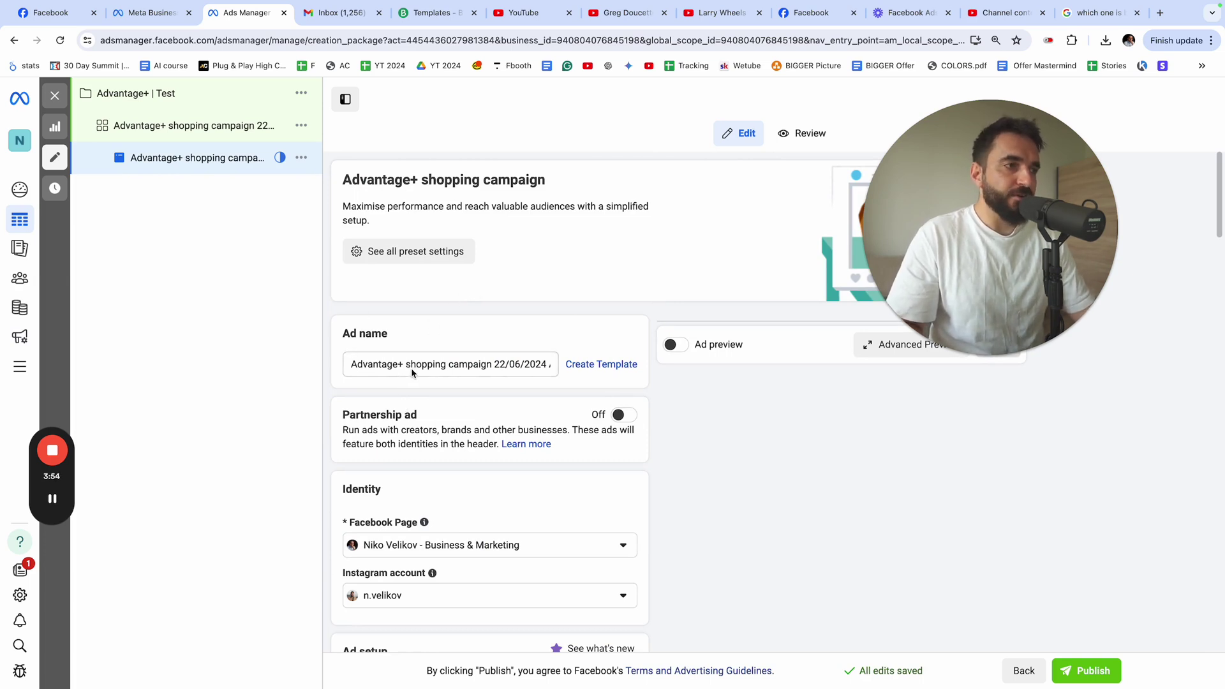
Replace the default ad name with '#1'
{"action": "double_click", "coordinate": [412, 366]}
{"action": "key", "text": "ctrl+a"}
{"action": "type", "text": "#1"}
{"action": "left_click", "coordinate": [400, 334]}
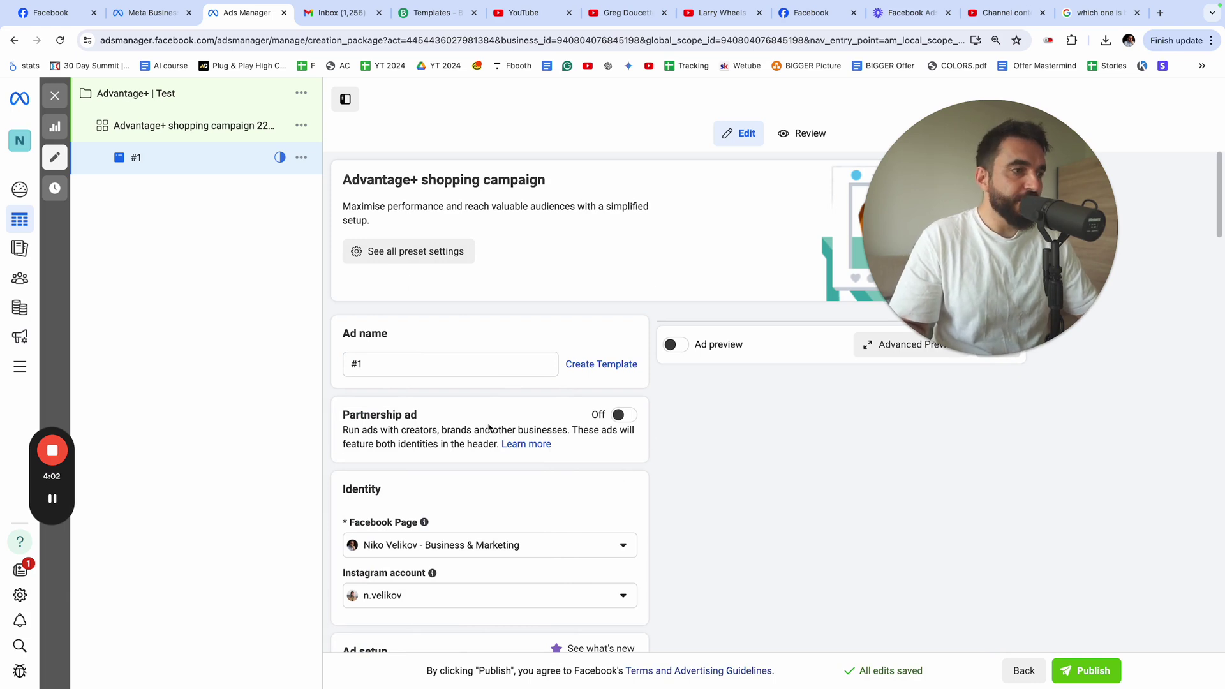
{"action": "scroll", "coordinate": [527, 475], "scroll_direction": "down", "scroll_amount": 2}
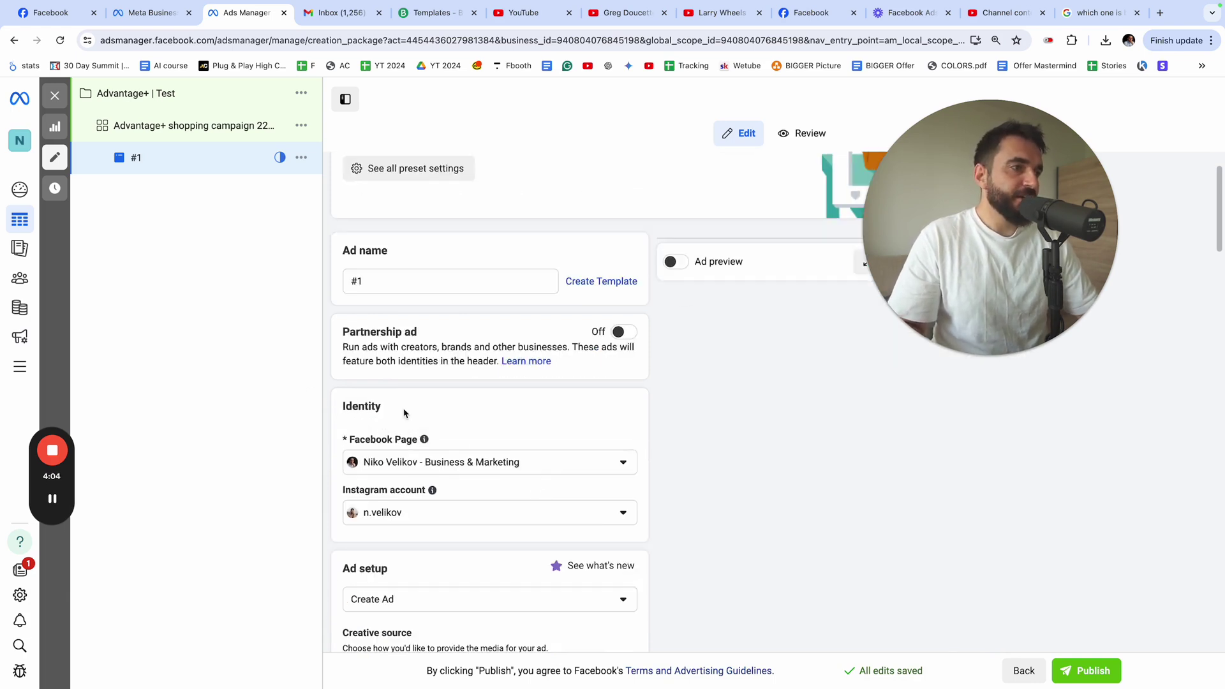
{"action": "left_click_drag", "start_coordinate": [404, 410], "coordinate": [411, 443]}
{"action": "mouse_move", "coordinate": [424, 440]}
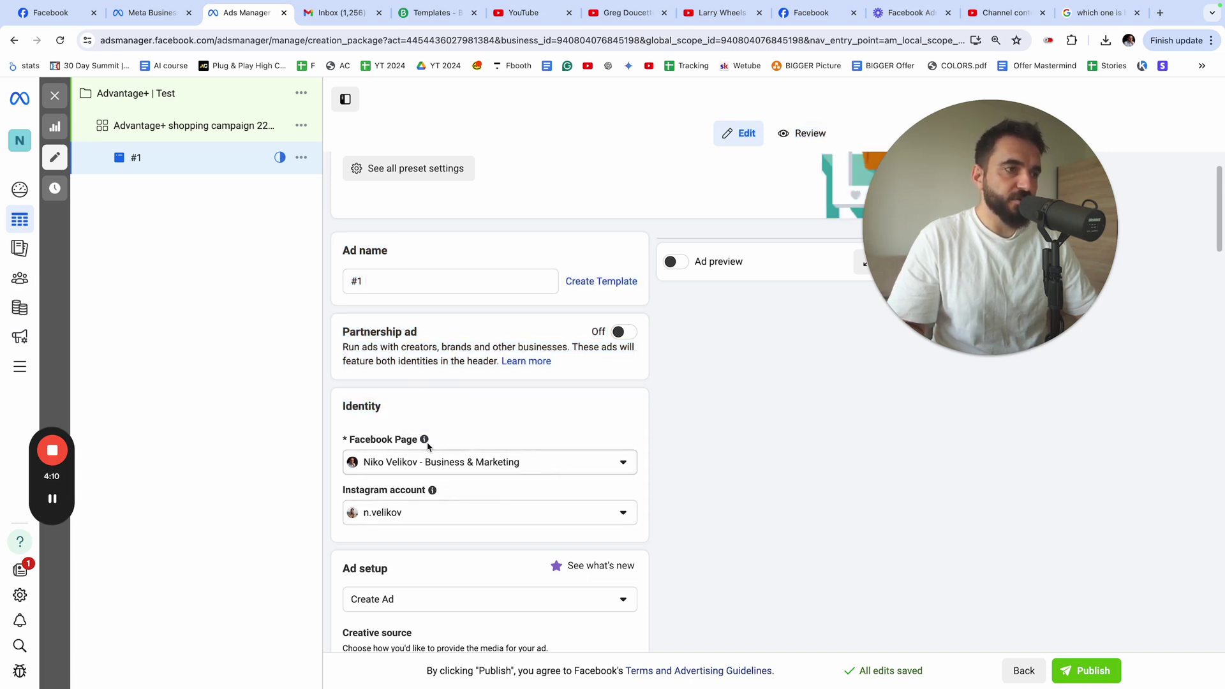
{"action": "scroll", "coordinate": [415, 520], "scroll_direction": "down", "scroll_amount": 2}
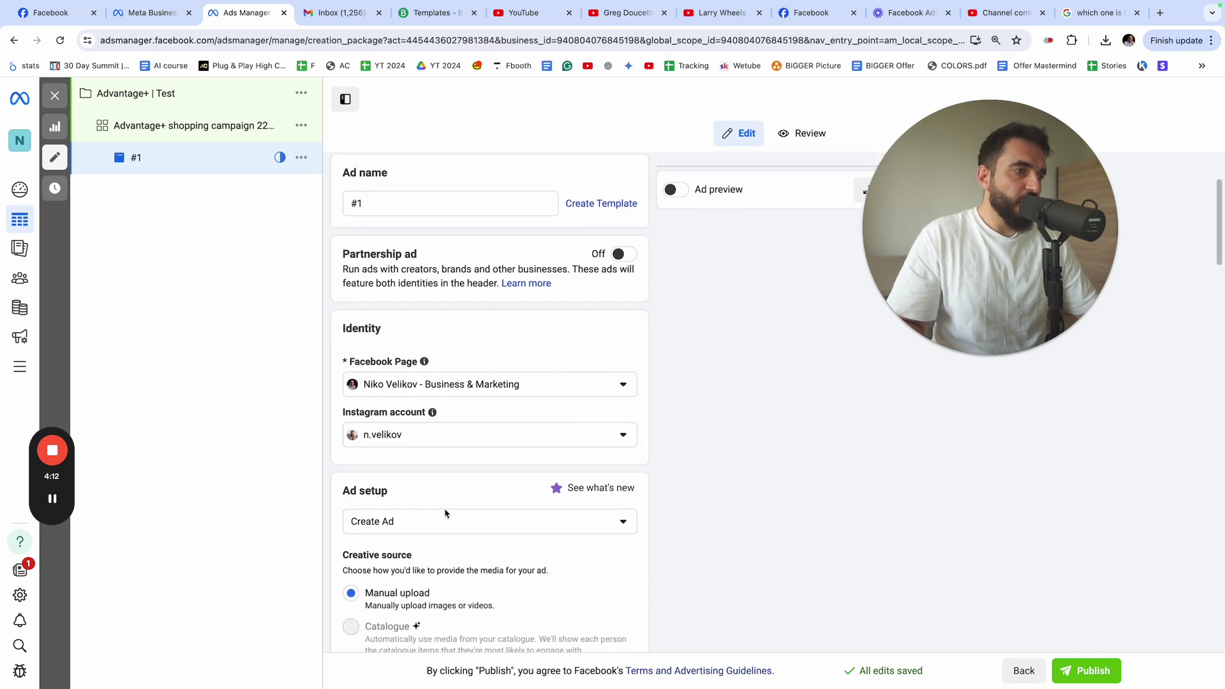
{"action": "scroll", "coordinate": [533, 447], "scroll_direction": "down", "scroll_amount": 3}
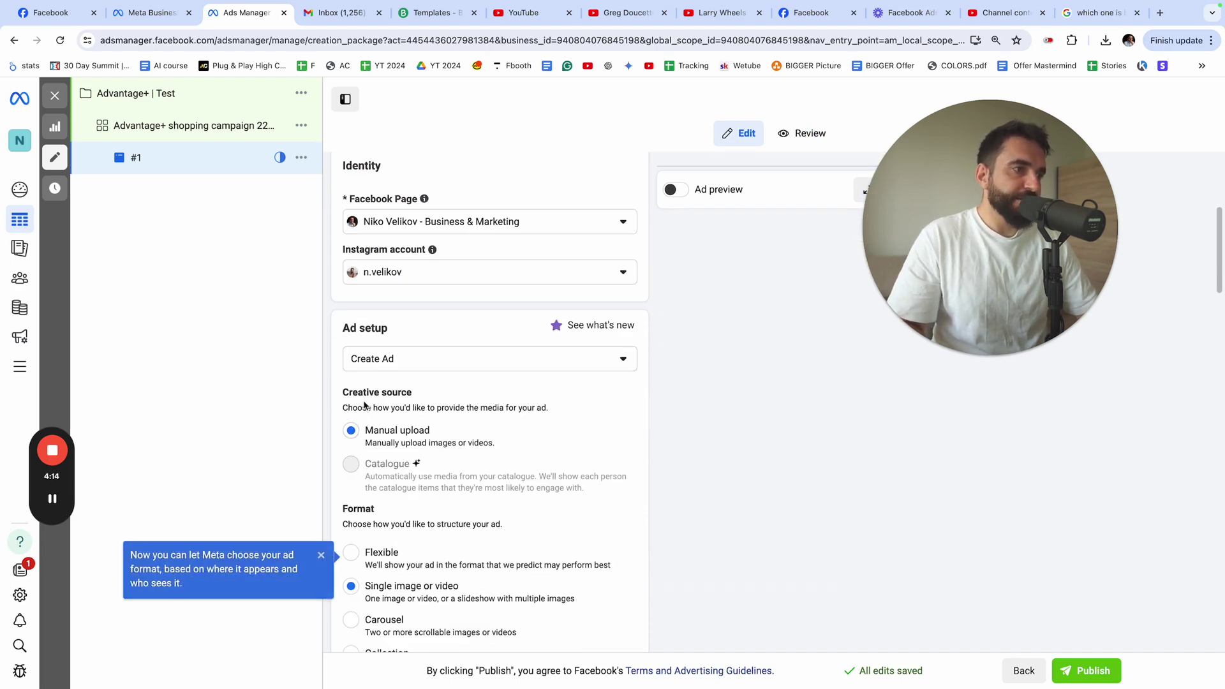
{"action": "left_click_drag", "start_coordinate": [342, 391], "coordinate": [497, 438]}
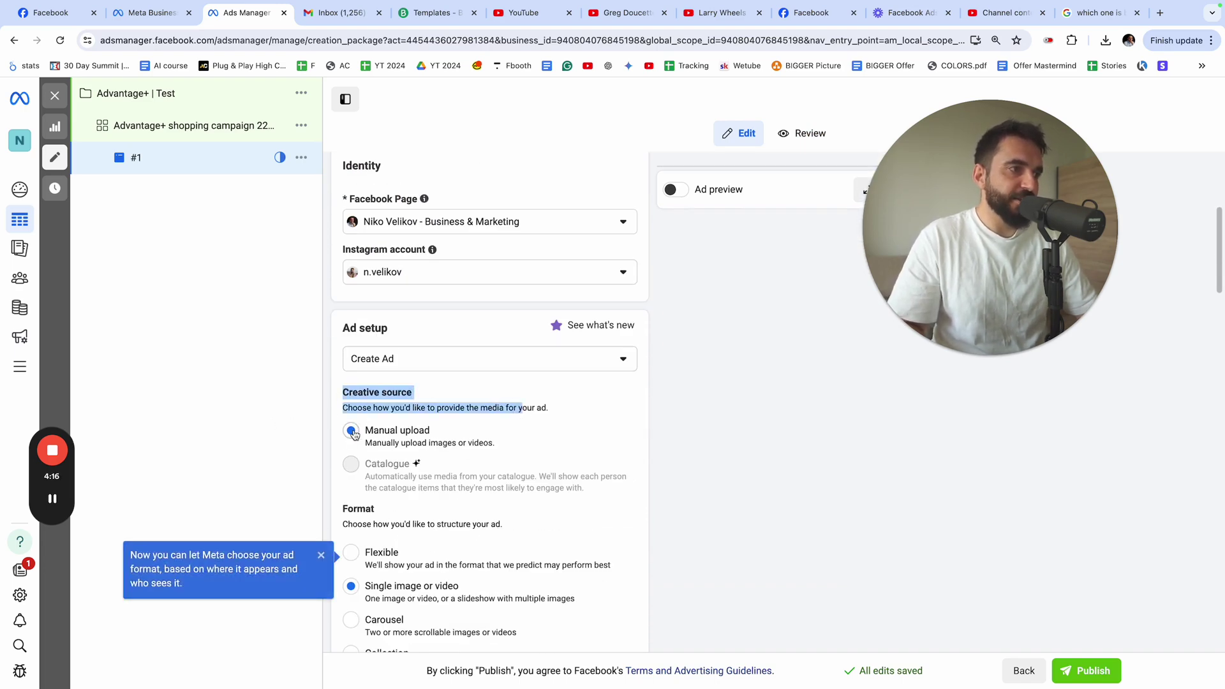
{"action": "scroll", "coordinate": [551, 452], "scroll_direction": "down", "scroll_amount": 2}
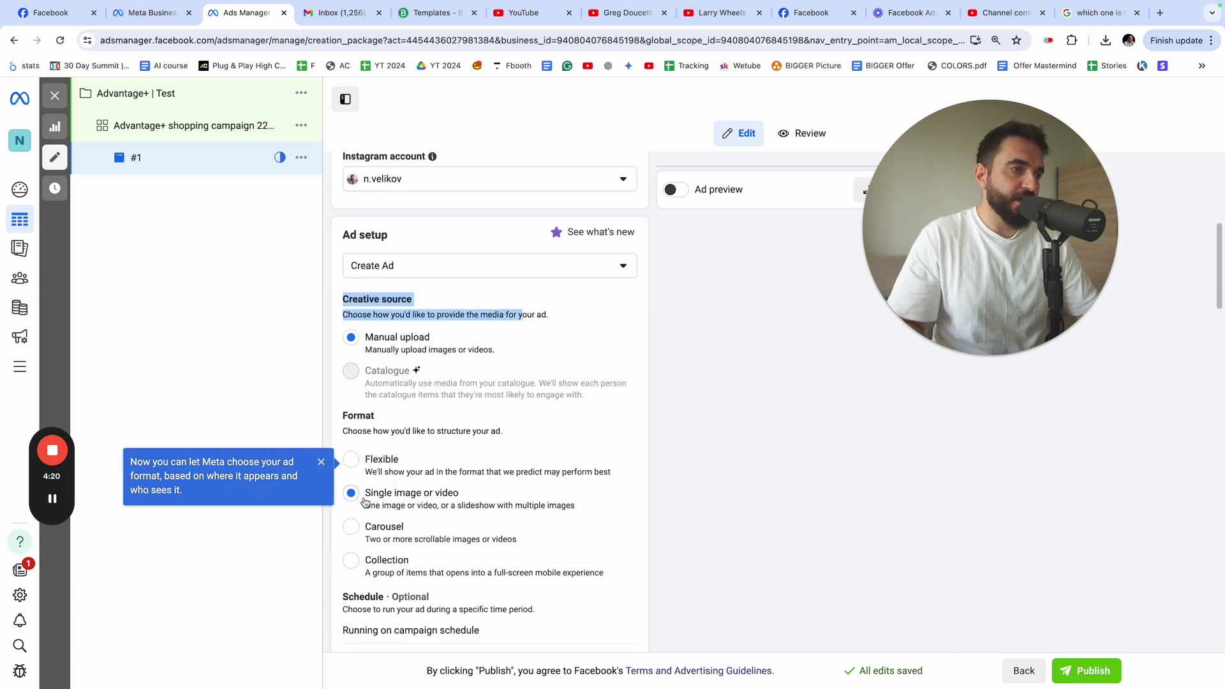
{"action": "scroll", "coordinate": [491, 554], "scroll_direction": "down", "scroll_amount": 4}
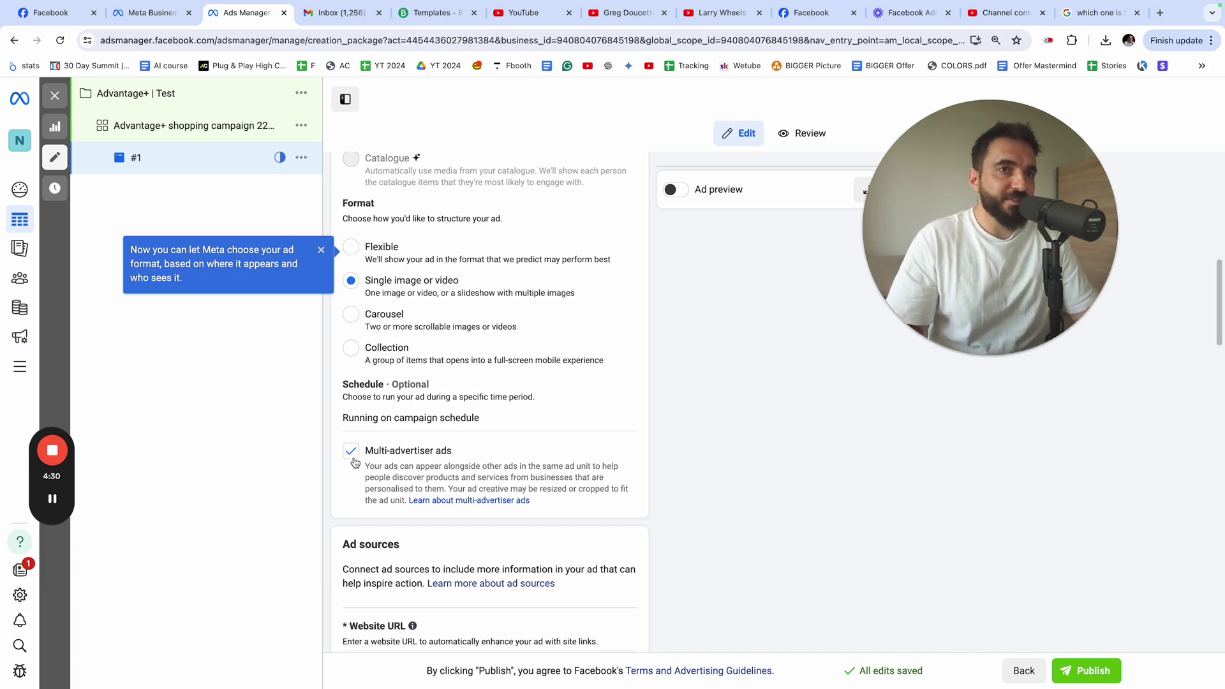
{"action": "scroll", "coordinate": [352, 462], "scroll_direction": "down", "scroll_amount": 2}
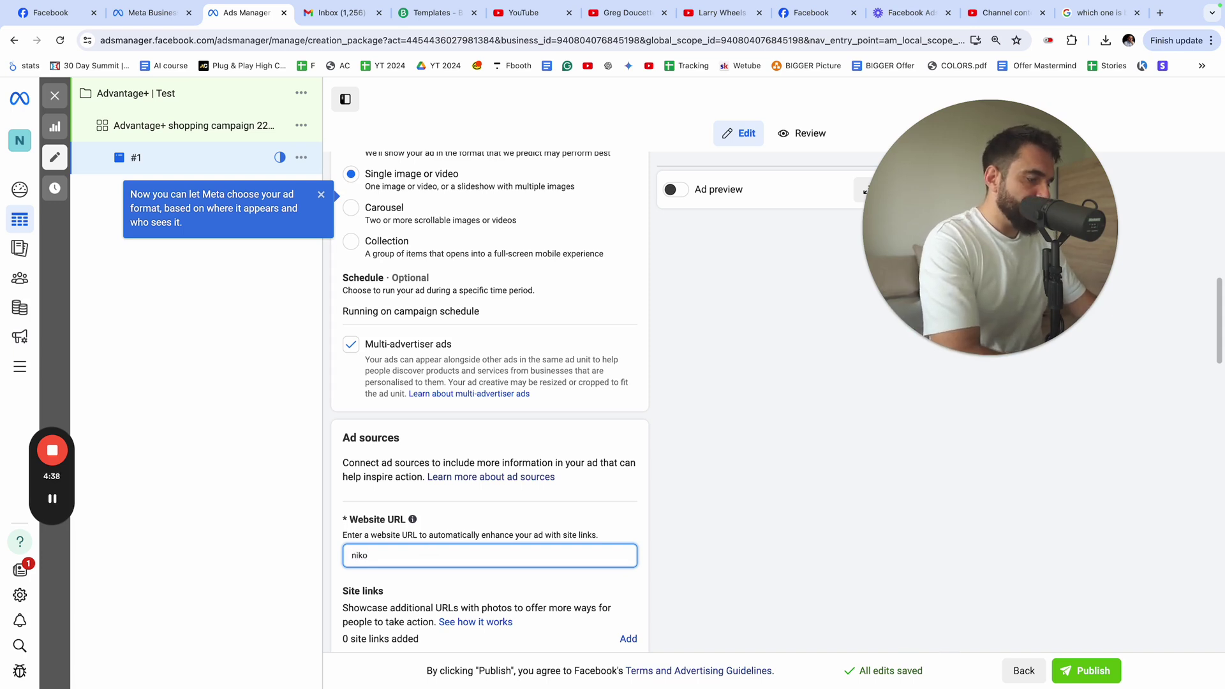
{"action": "type", "text": "velikov.co"}
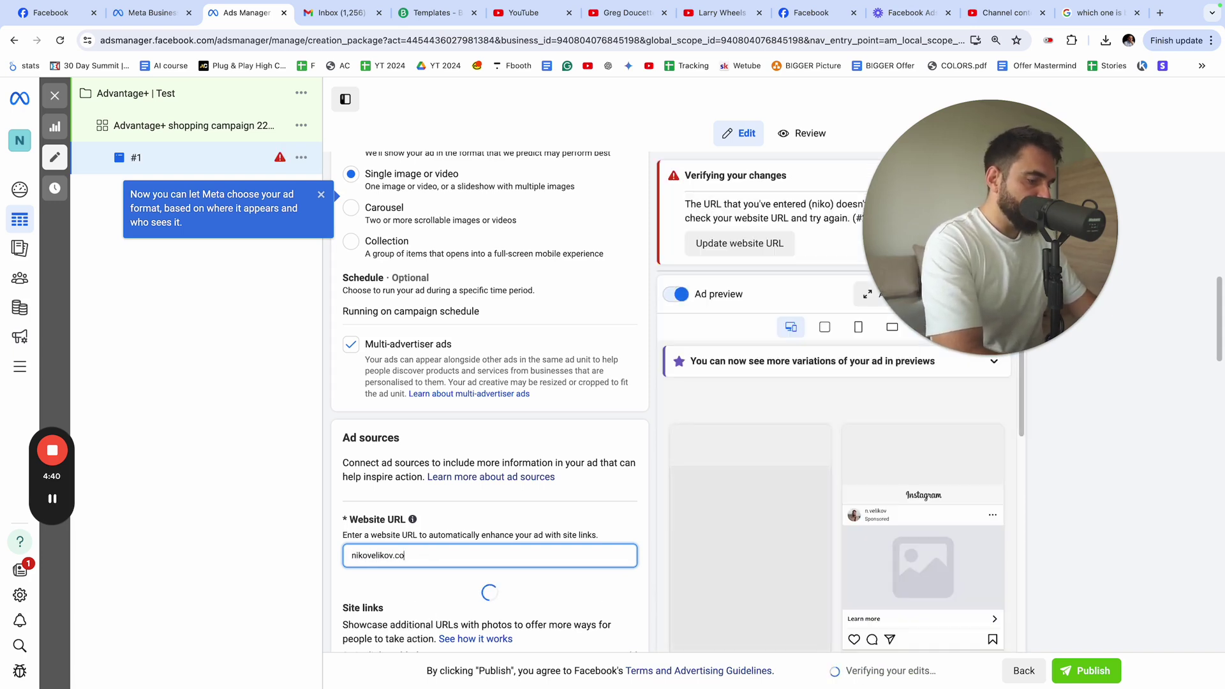
{"action": "type", "text": "m/servi"}
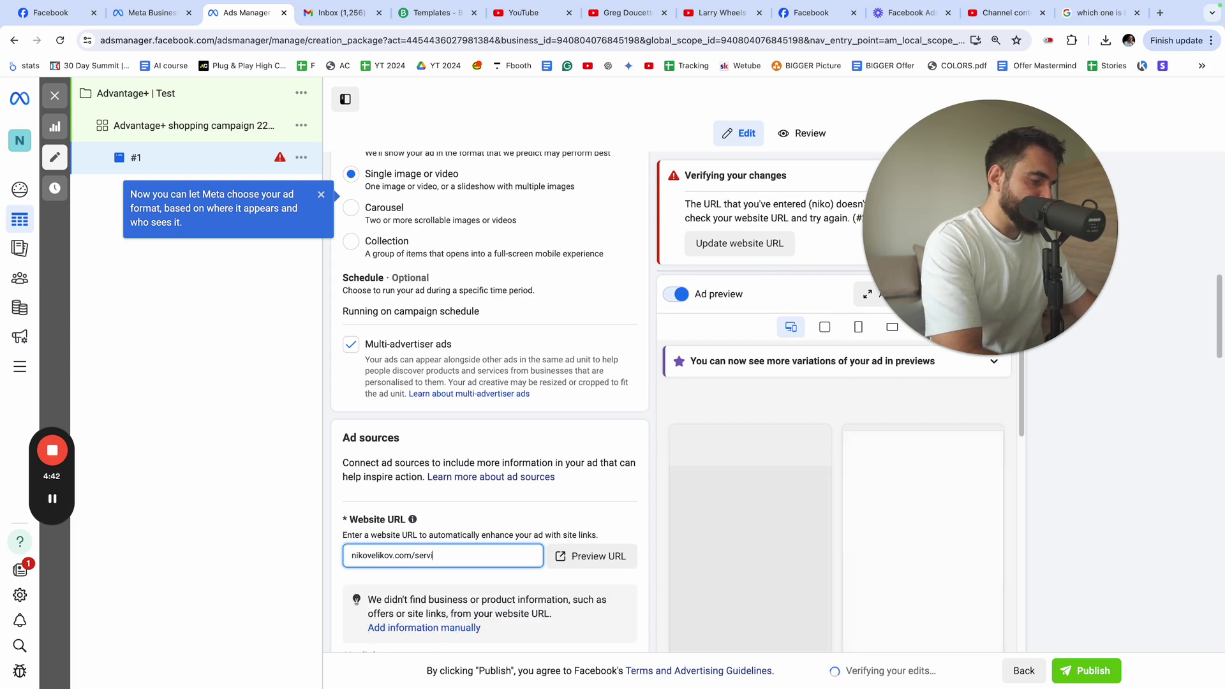
{"action": "type", "text": "ces"}
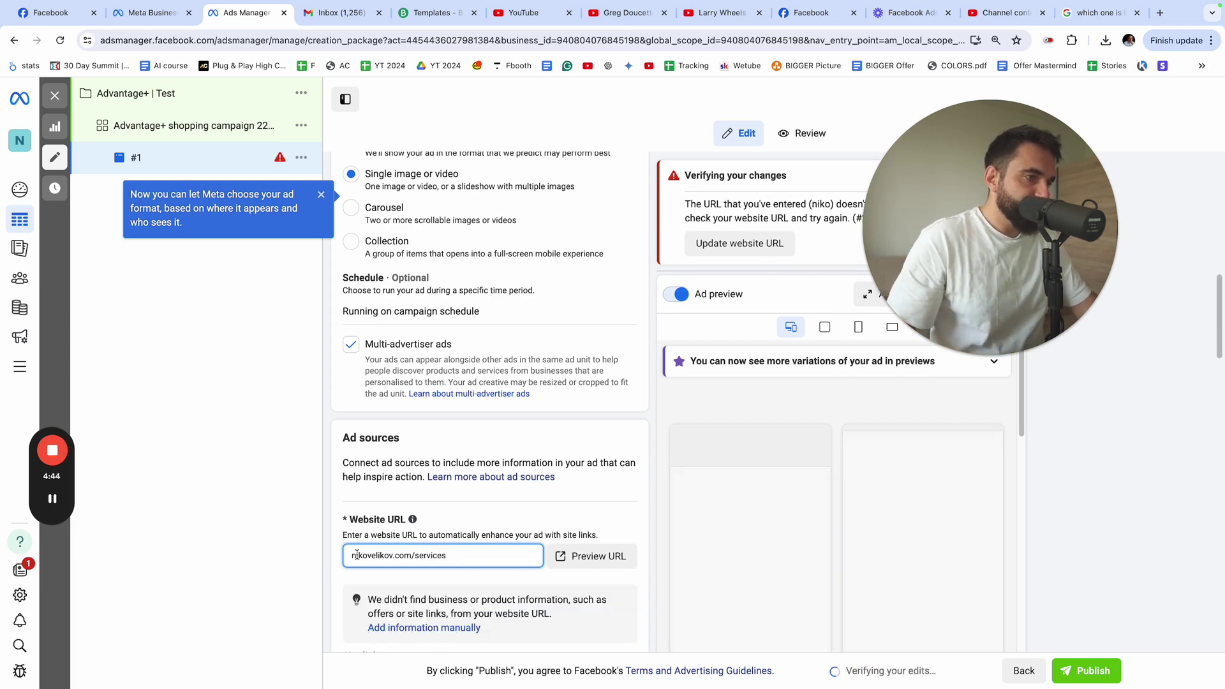
{"action": "left_click", "coordinate": [358, 556]}
{"action": "type", "text": "https://"}
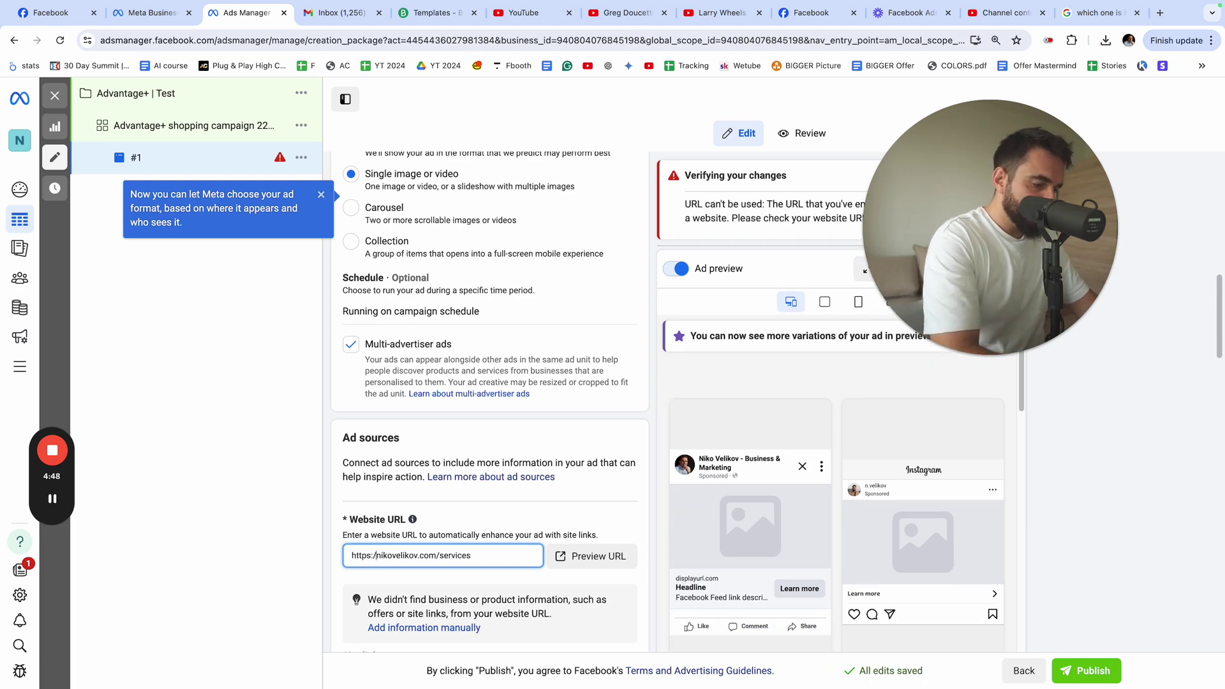
{"action": "type", "text": "www"}
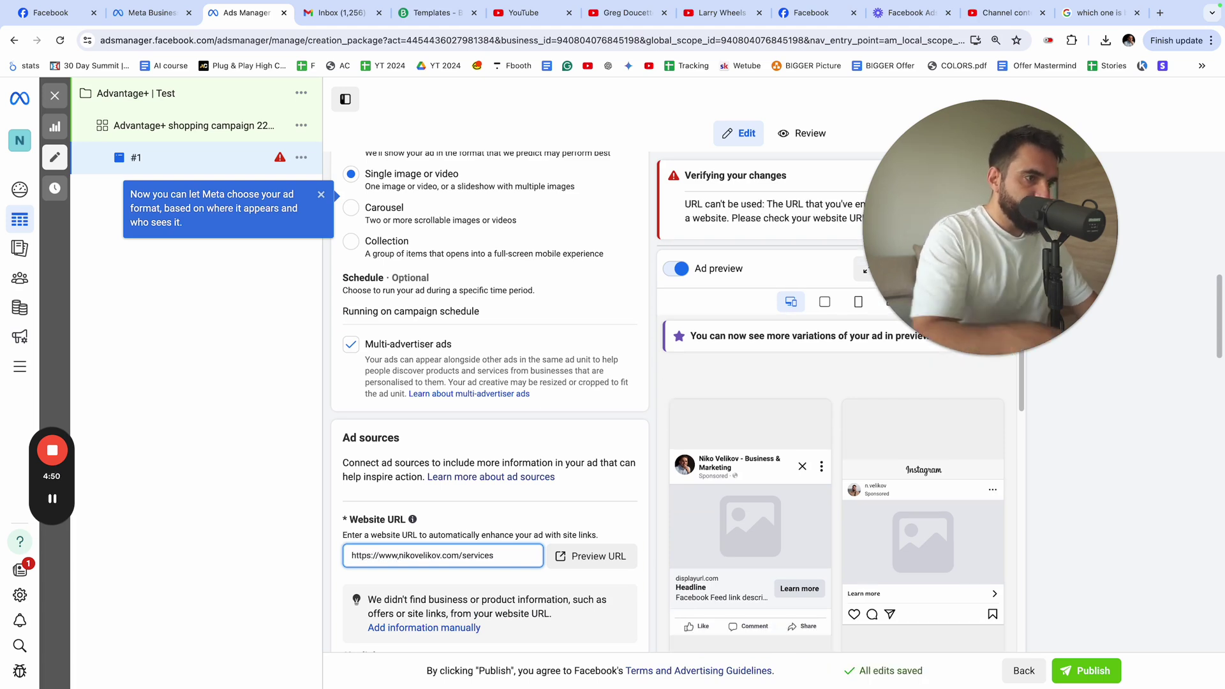
{"action": "type", "text": "."}
{"action": "left_click", "coordinate": [575, 517]}
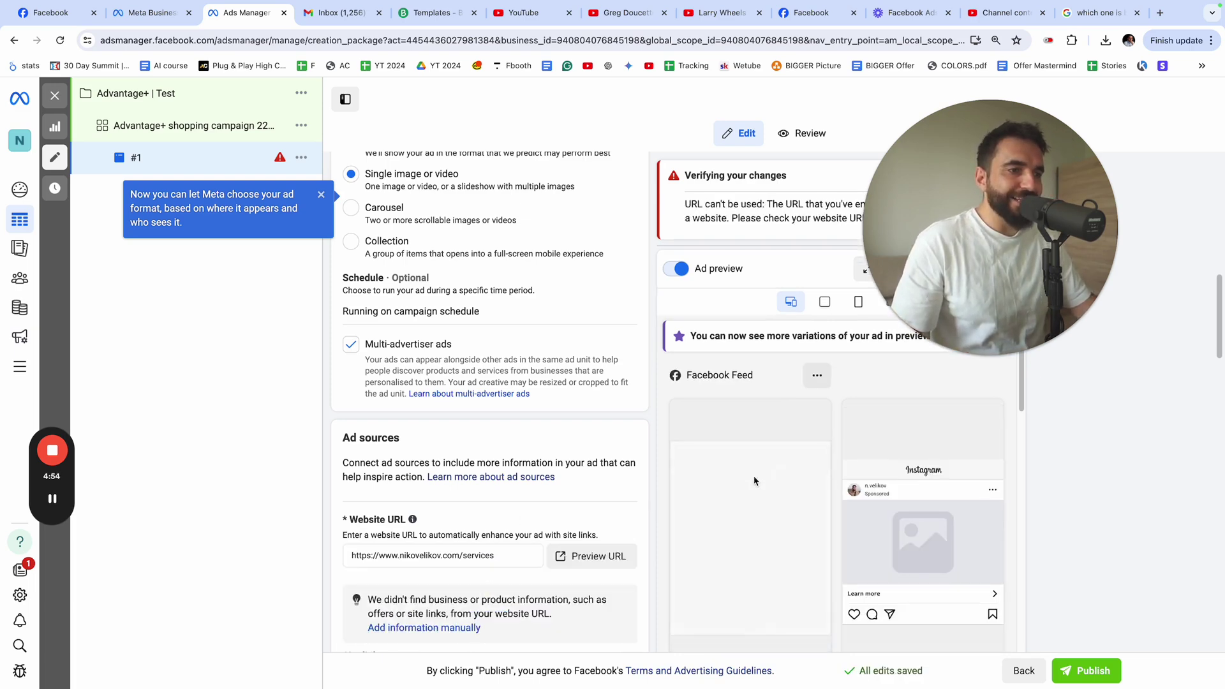
{"action": "scroll", "coordinate": [460, 456], "scroll_direction": "down", "scroll_amount": 2}
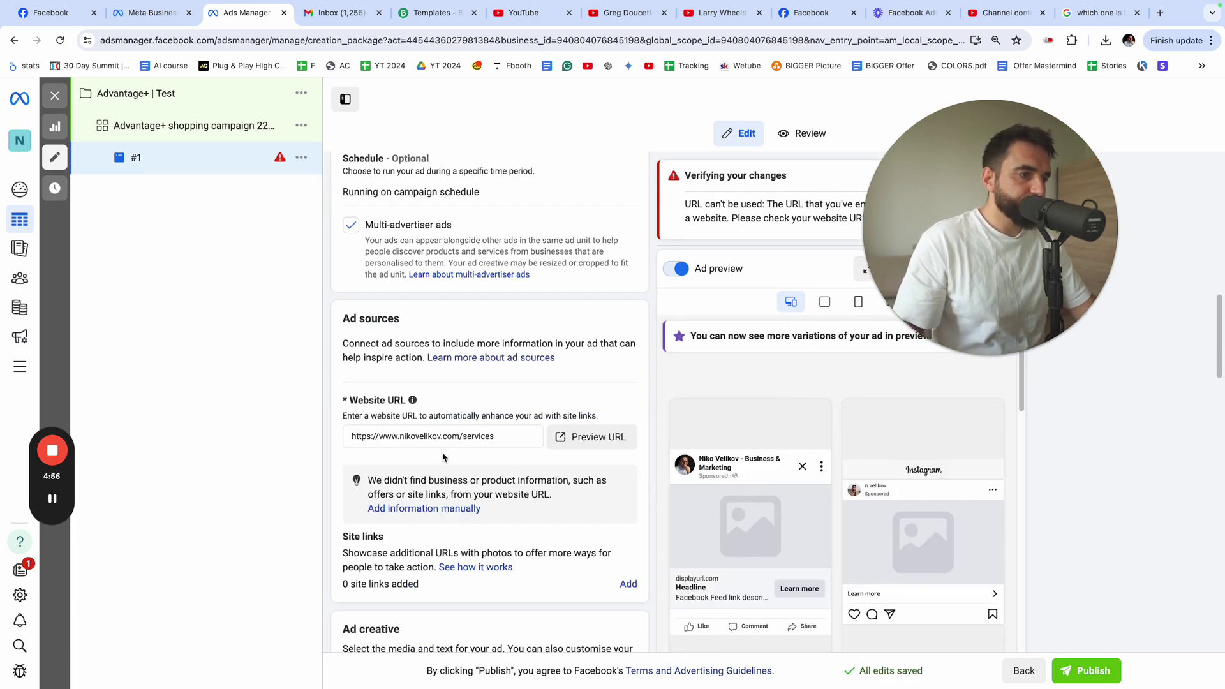
Preview the website URL's Services page in a new tab, then return to the ad editor
{"action": "left_click", "coordinate": [562, 449]}
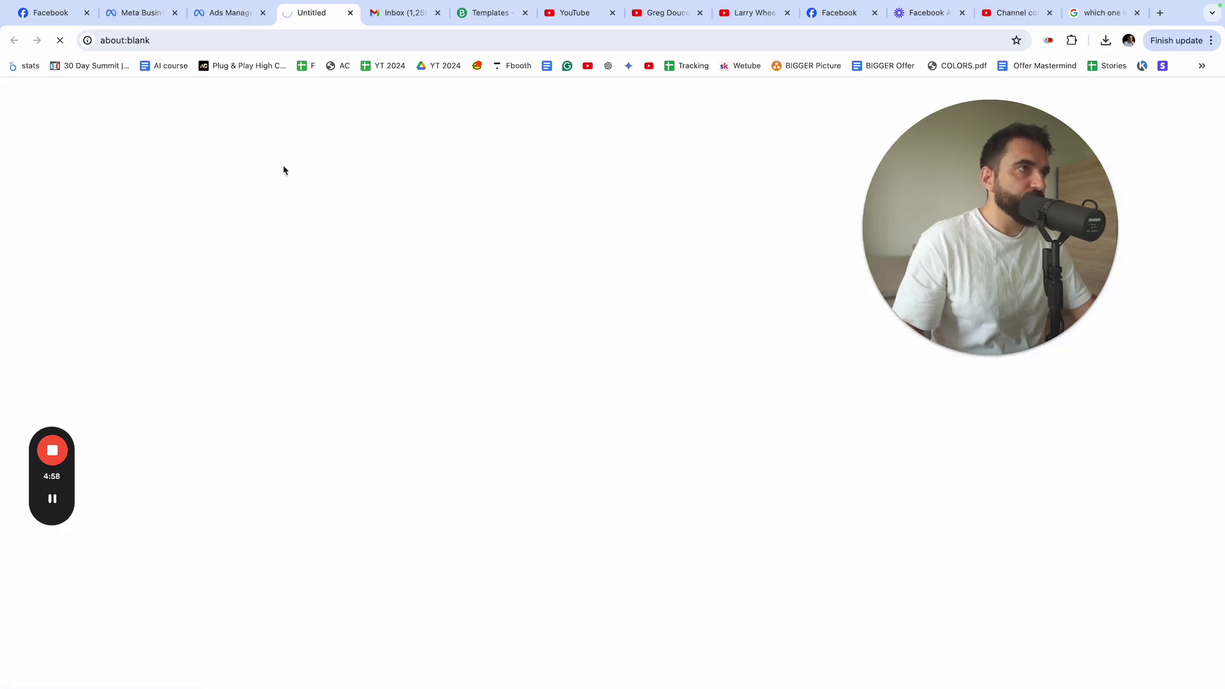
{"action": "scroll", "coordinate": [502, 365], "scroll_direction": "down", "scroll_amount": 7}
{"action": "scroll", "coordinate": [502, 365], "scroll_direction": "down", "scroll_amount": 10}
{"action": "scroll", "coordinate": [510, 351], "scroll_direction": "up", "scroll_amount": 15}
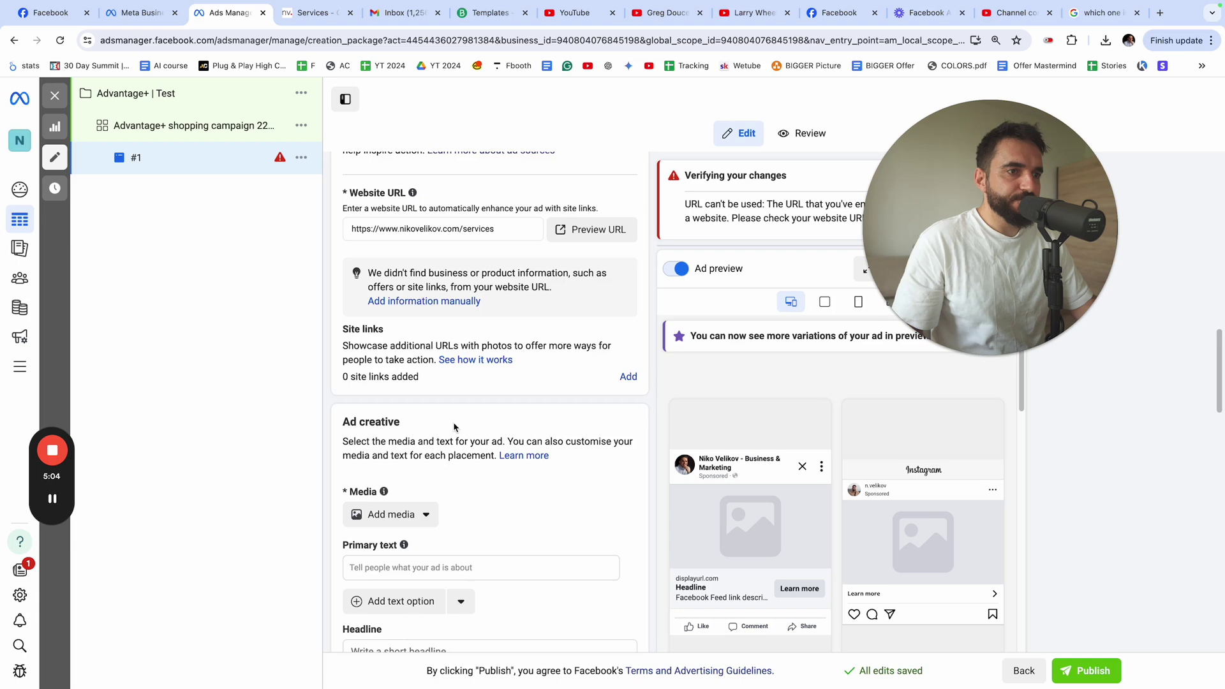
{"action": "scroll", "coordinate": [455, 427], "scroll_direction": "down", "scroll_amount": 2}
{"action": "left_click", "coordinate": [415, 457]}
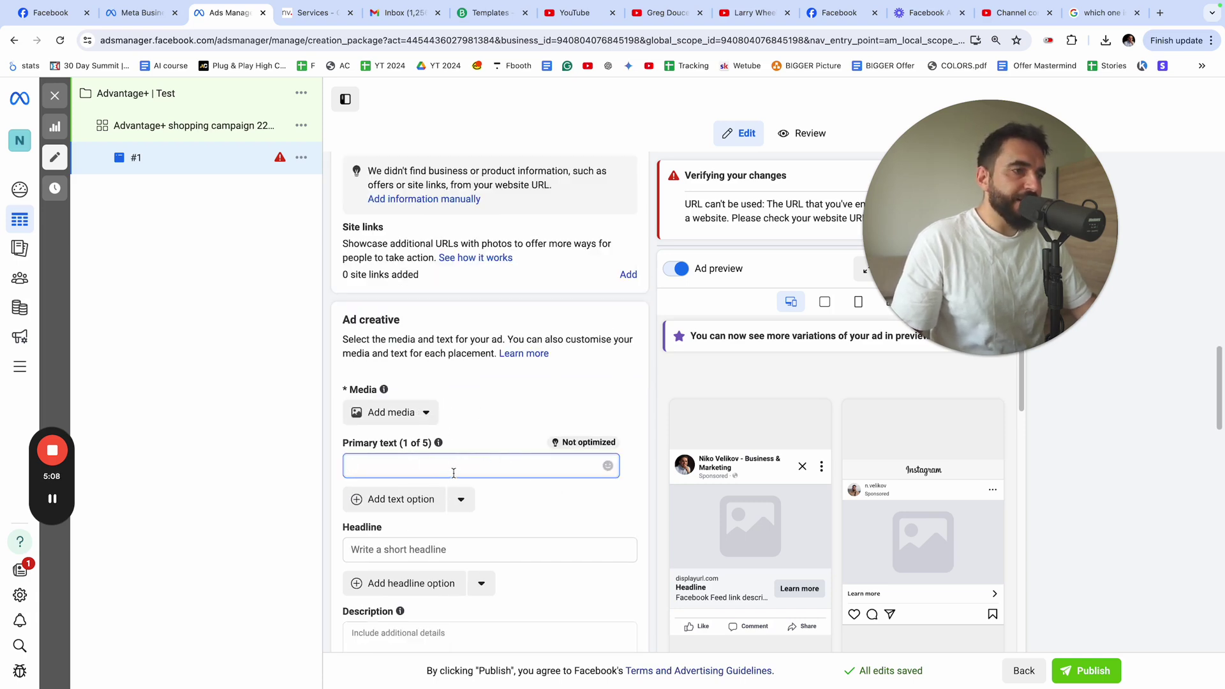
Type a self-introduction primary text that invites people to check some services
{"action": "type", "text": "Hey"}
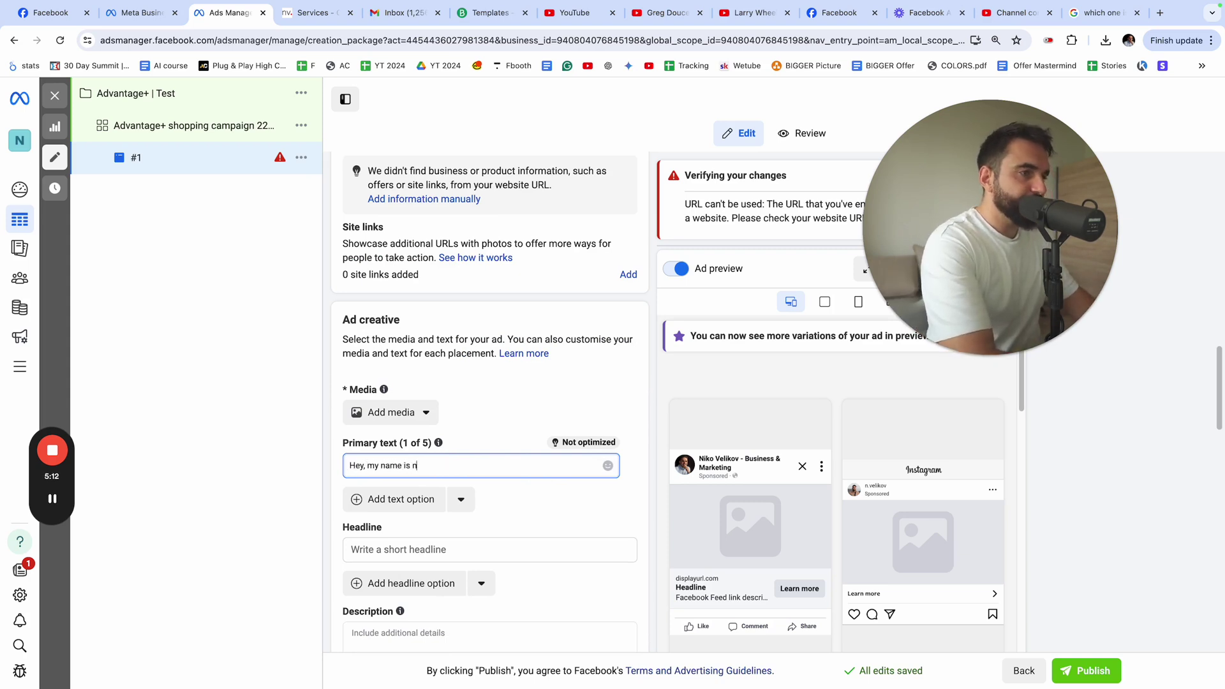
{"action": "type", "text": ", my name is Niko, c"}
{"action": "type", "text": "heck some services"}
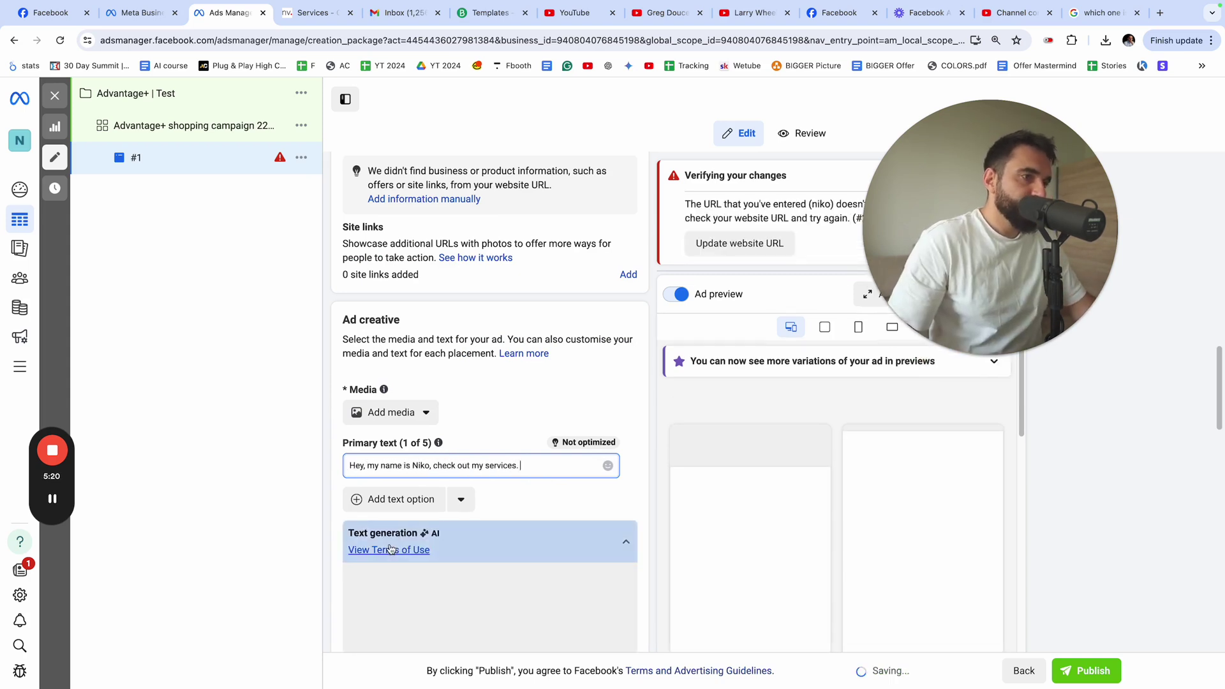
{"action": "left_click", "coordinate": [388, 547]}
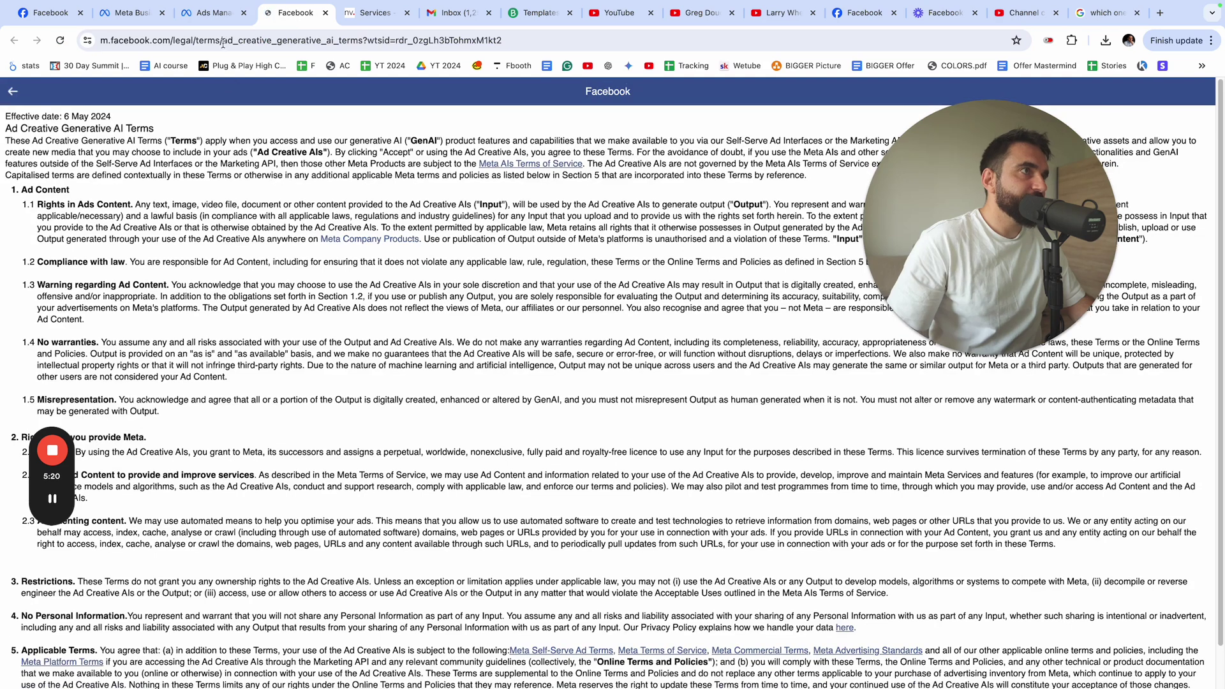
{"action": "left_click", "coordinate": [211, 13]}
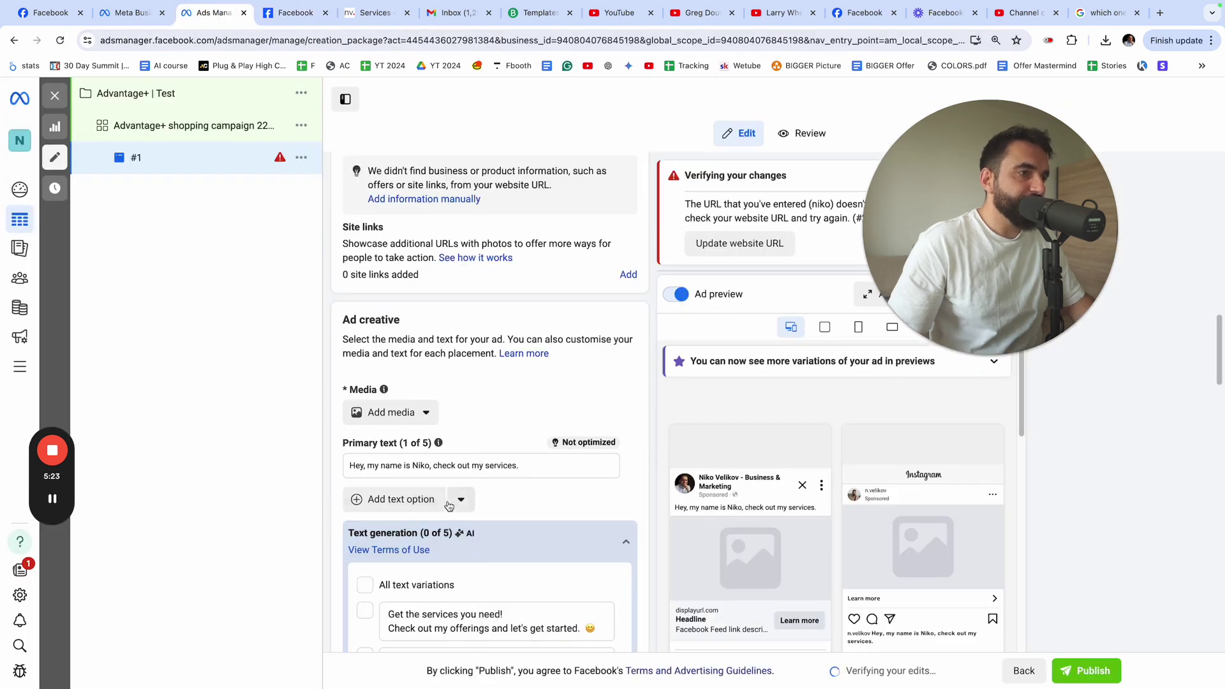
Add the tech-needs AI text variation and paste its text over the primary text
{"action": "scroll", "coordinate": [448, 507], "scroll_direction": "down", "scroll_amount": 2}
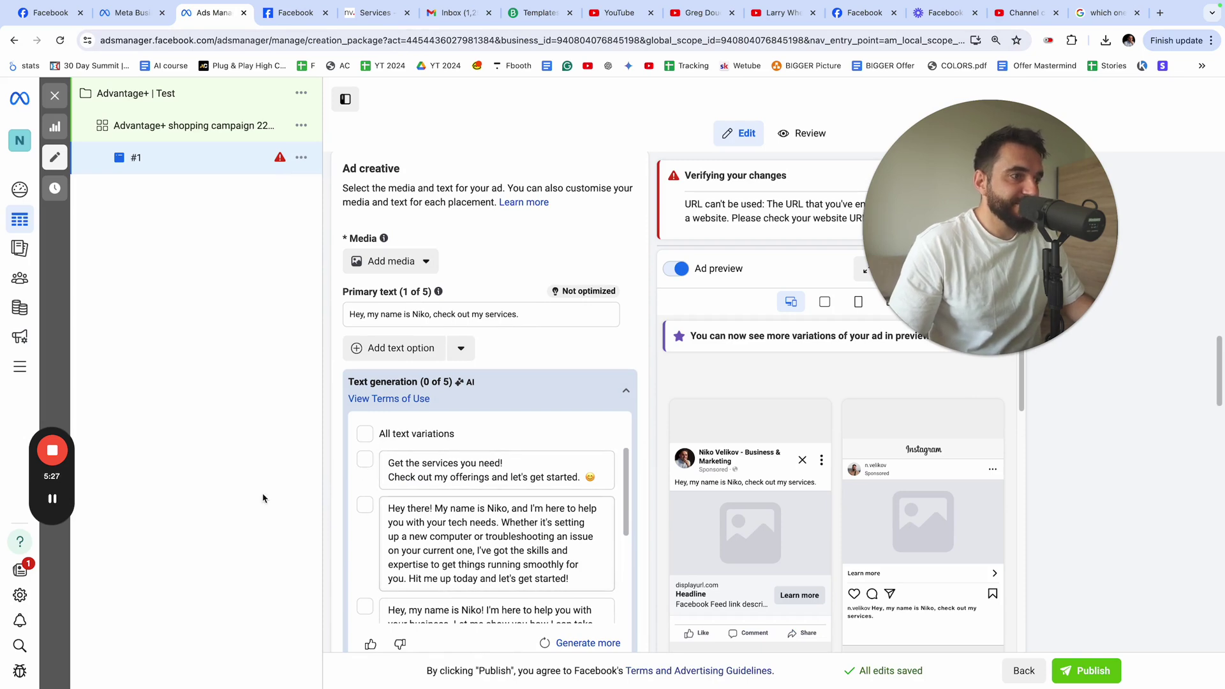
{"action": "left_click", "coordinate": [365, 504]}
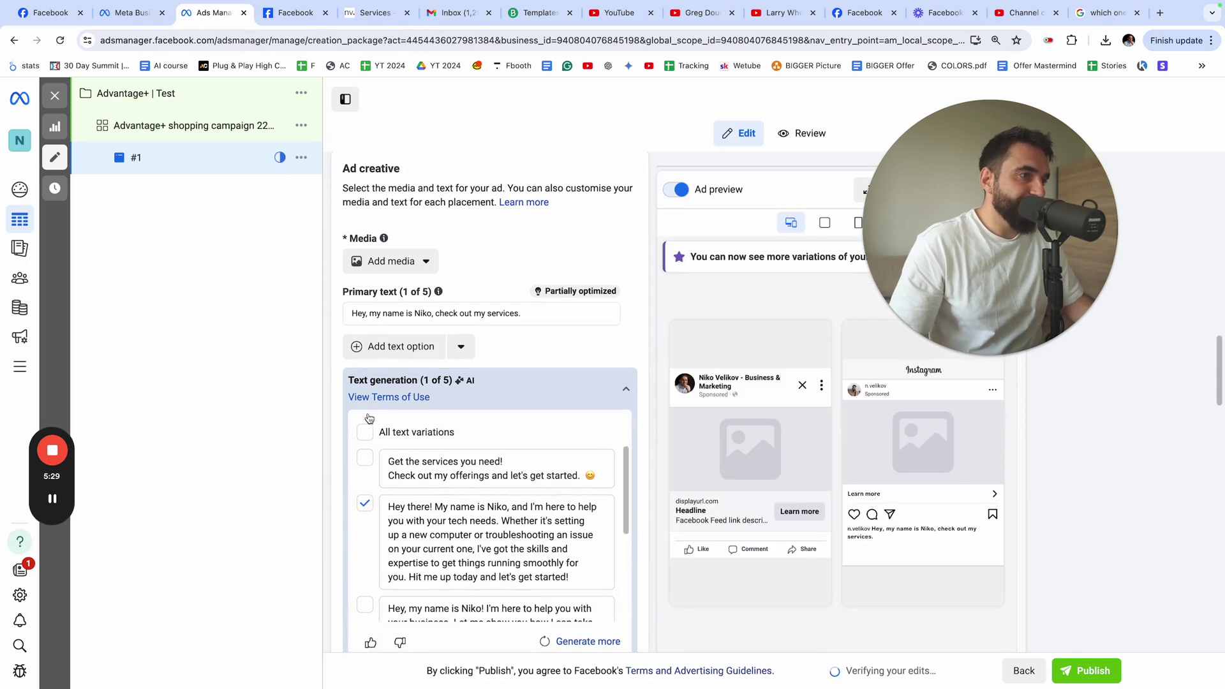
{"action": "left_click_drag", "start_coordinate": [570, 577], "coordinate": [421, 414]}
{"action": "key", "text": "ctrl+c"}
{"action": "left_click", "coordinate": [416, 311]}
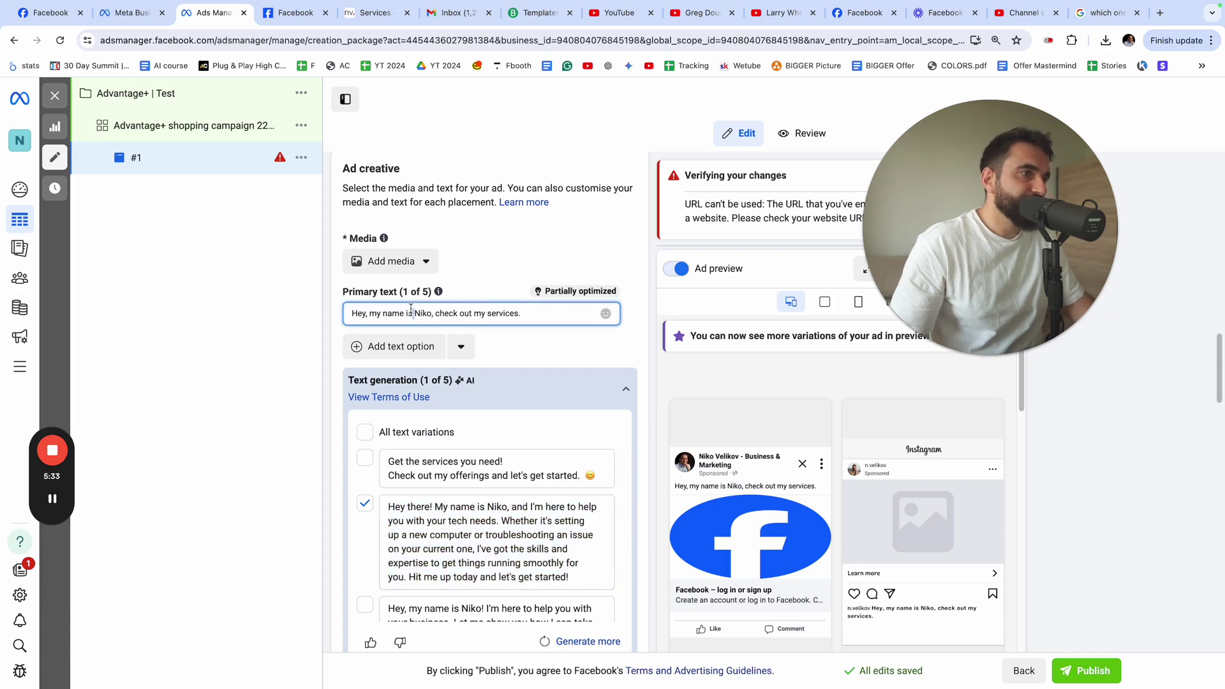
{"action": "key", "text": "ctrl+a"}
{"action": "key", "text": "ctrl+v"}
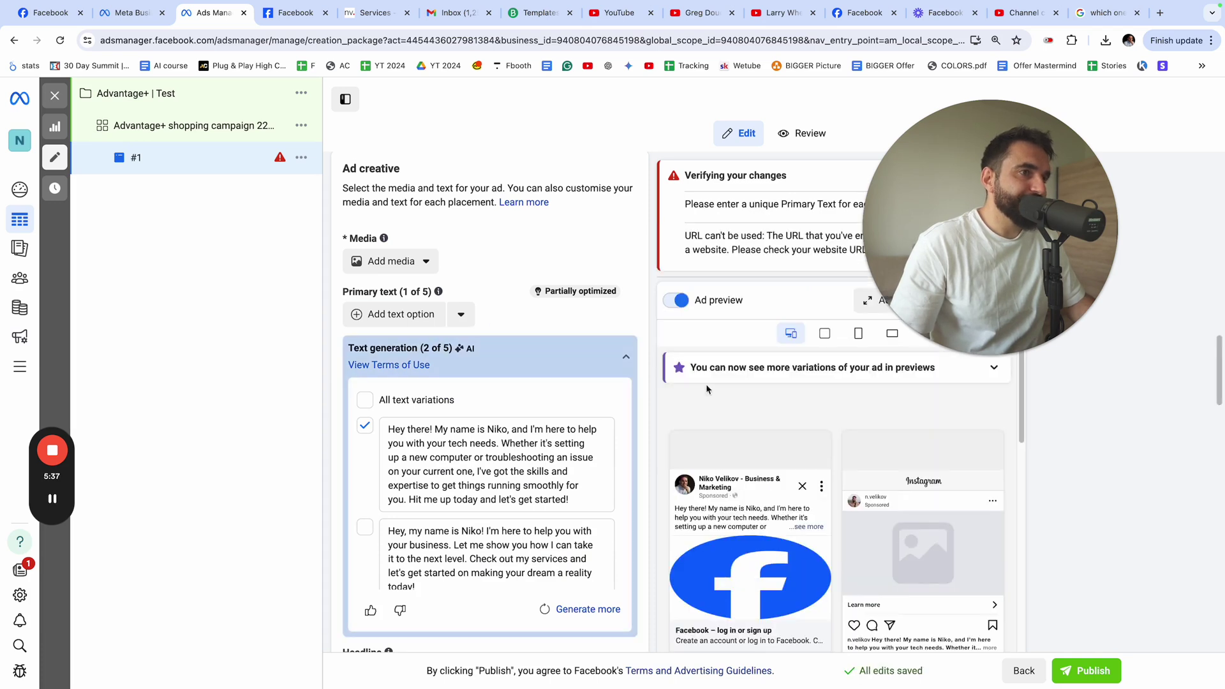
{"action": "scroll", "coordinate": [488, 427], "scroll_direction": "down", "scroll_amount": 3}
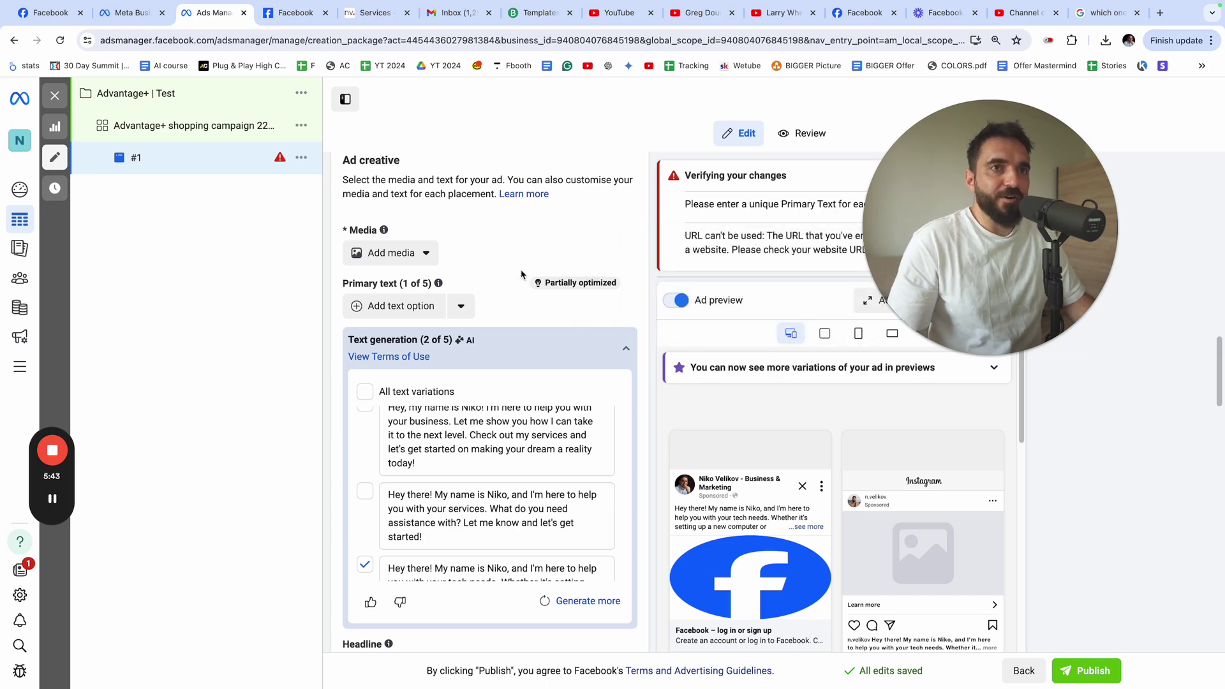
{"action": "scroll", "coordinate": [507, 281], "scroll_direction": "down", "scroll_amount": 5}
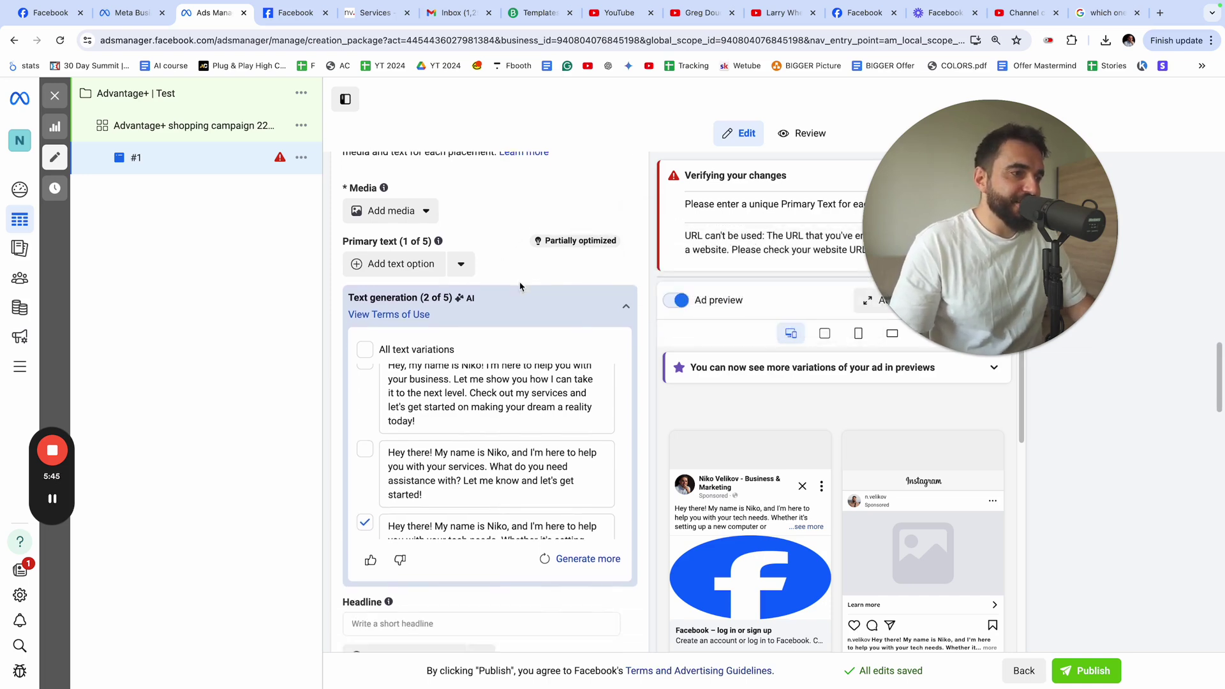
{"action": "left_click", "coordinate": [354, 536]}
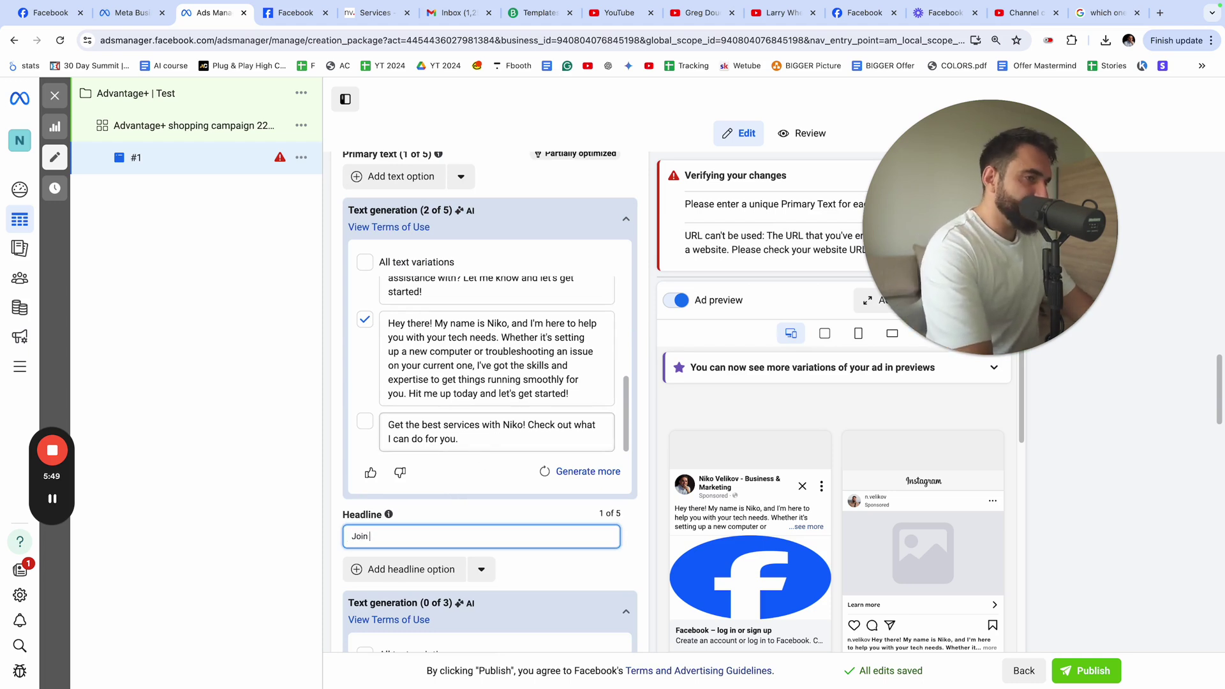
Enter 'Join my consulting program' as the ad headline
{"action": "type", "text": "Join my"}
{"action": "type", "text": "consulting program"}
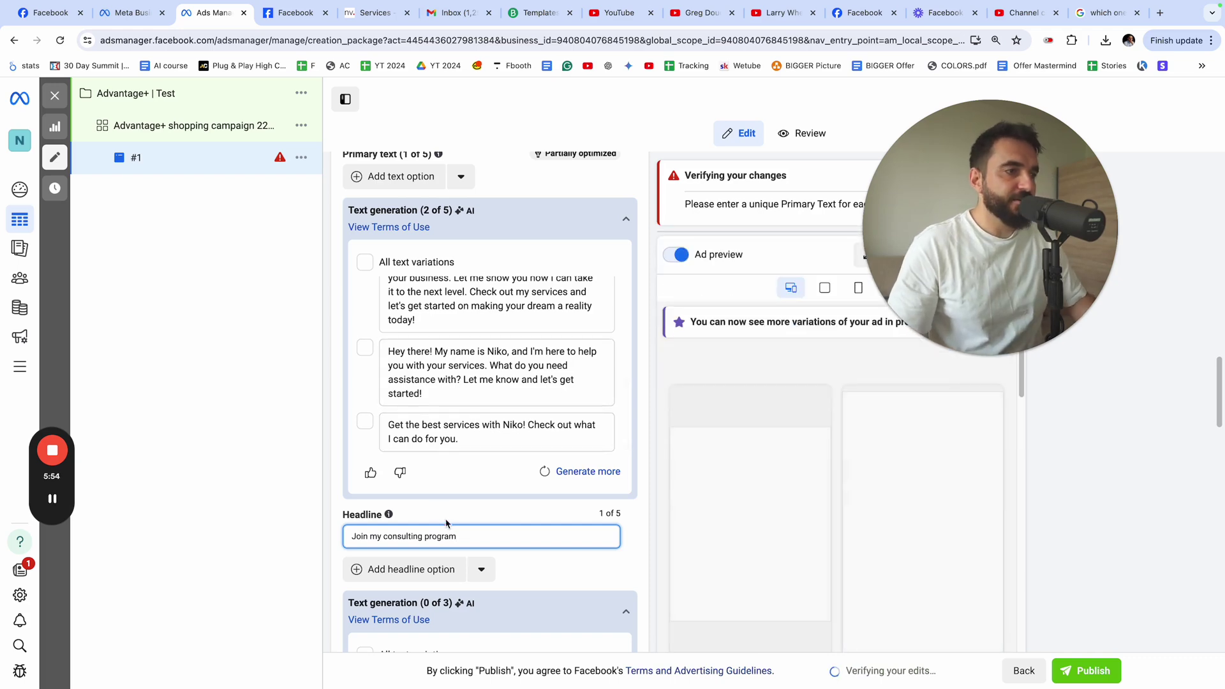
{"action": "left_click", "coordinate": [446, 523]}
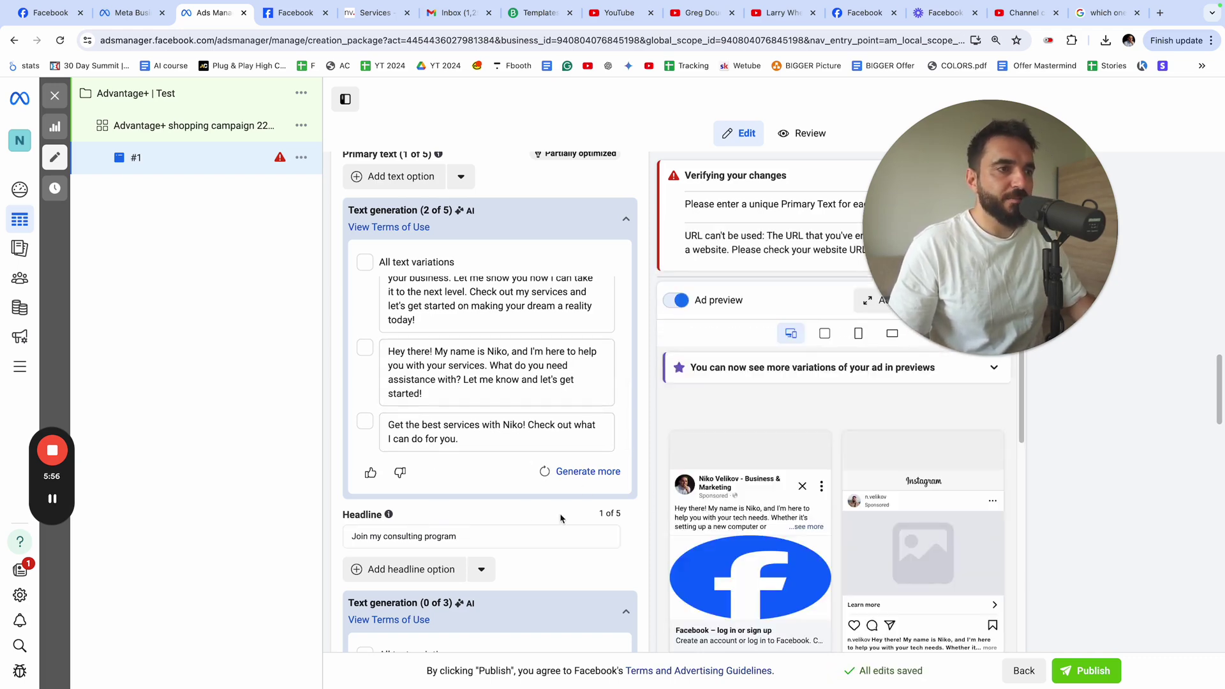
{"action": "scroll", "coordinate": [542, 504], "scroll_direction": "down", "scroll_amount": 5}
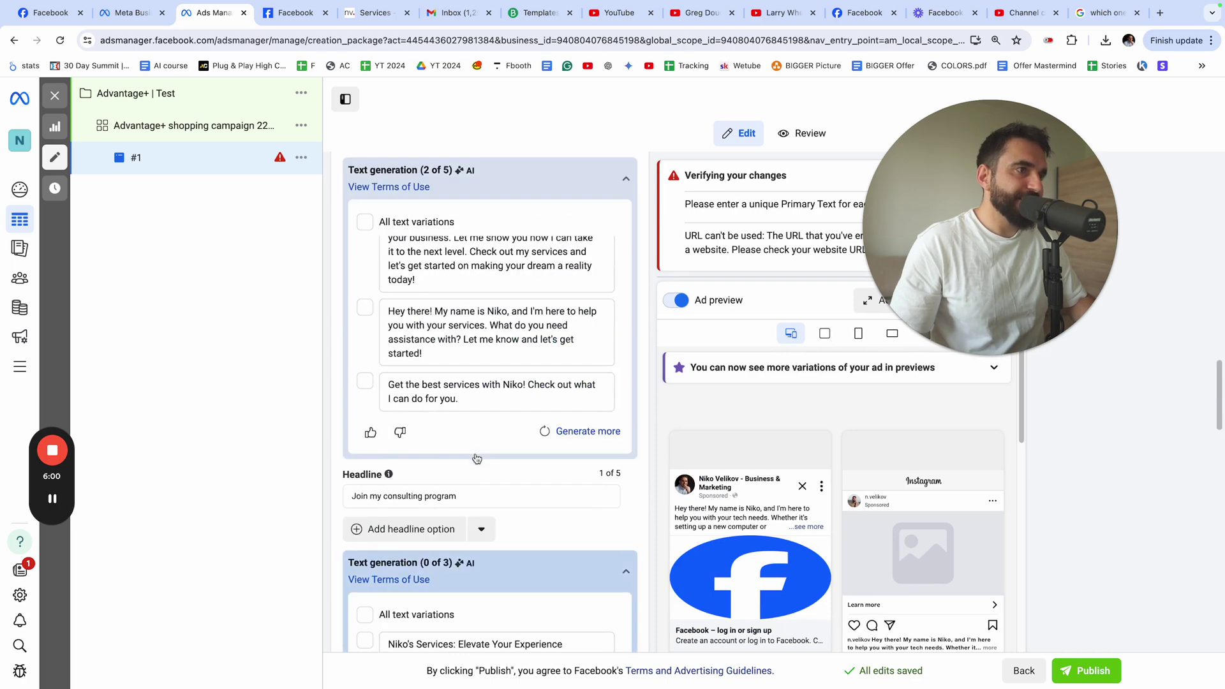
{"action": "scroll", "coordinate": [476, 458], "scroll_direction": "up", "scroll_amount": 5}
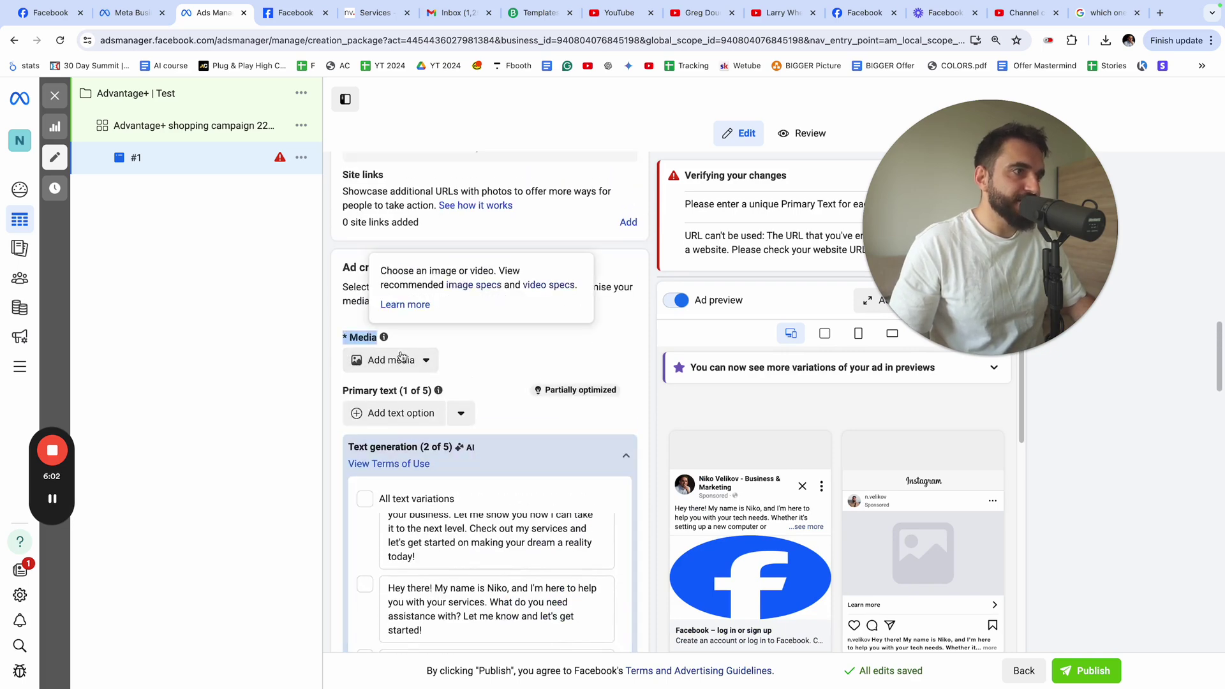
Add the 1080×1080 Instagram camel-coat photo as the ad image, keeping the default crop and optimisation
{"action": "left_click", "coordinate": [383, 360]}
{"action": "left_click", "coordinate": [389, 391]}
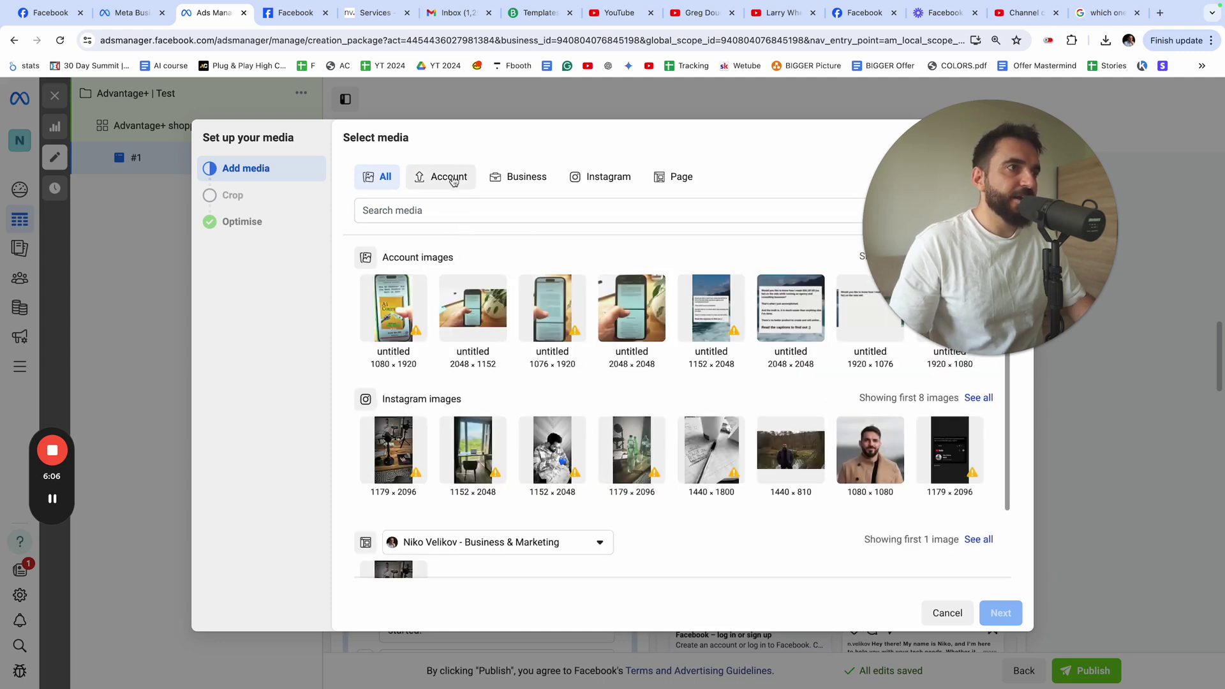
{"action": "left_click", "coordinate": [847, 448]}
{"action": "left_click", "coordinate": [1000, 613]}
{"action": "left_click", "coordinate": [1000, 613]}
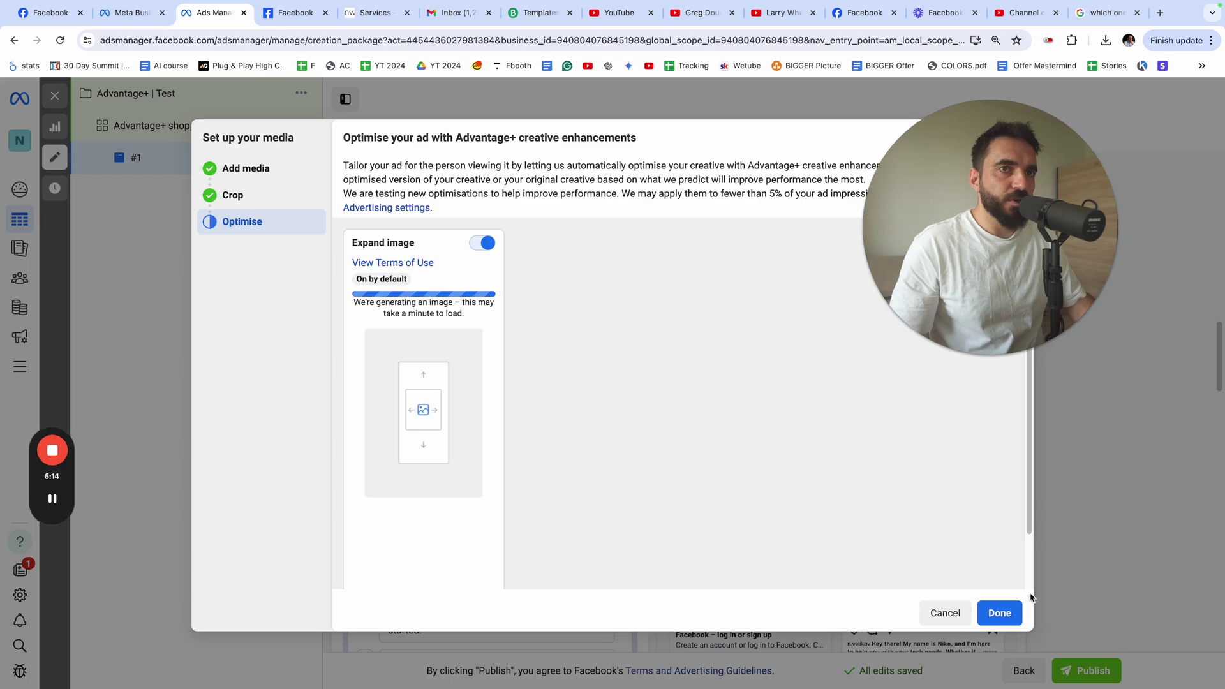
{"action": "left_click", "coordinate": [999, 613]}
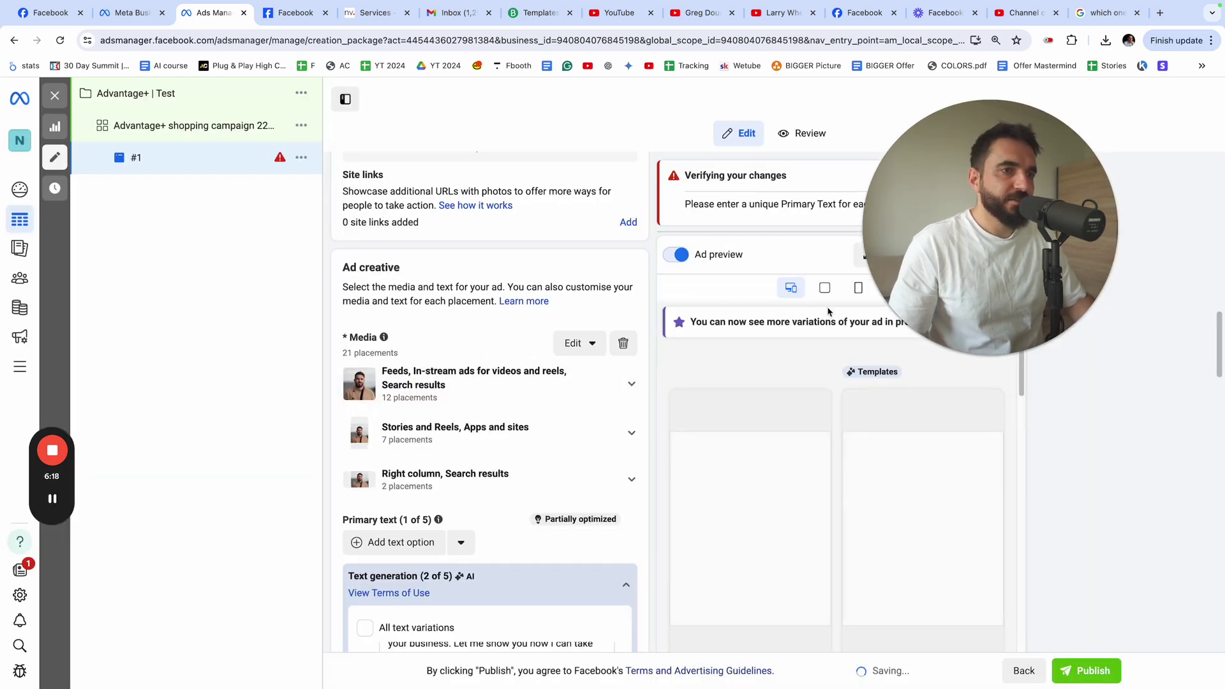
Collapse the Text generation suggestion panels under Primary text and under Headline
{"action": "scroll", "coordinate": [630, 459], "scroll_direction": "down", "scroll_amount": 3}
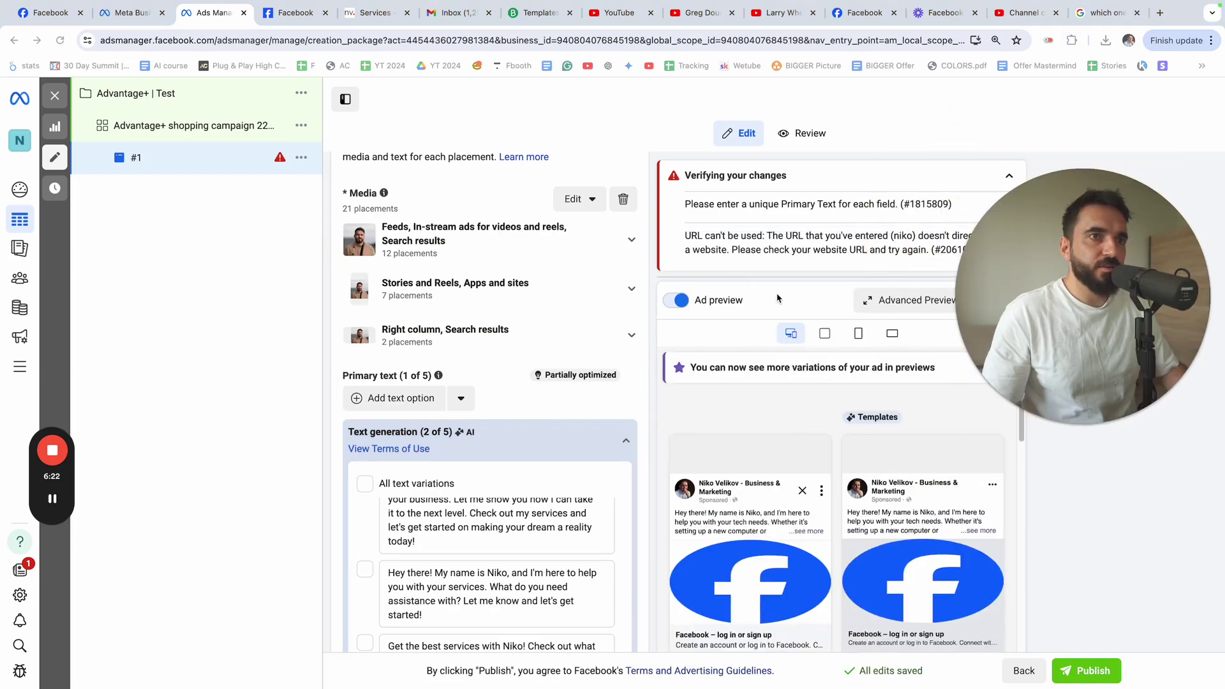
{"action": "scroll", "coordinate": [447, 402], "scroll_direction": "up", "scroll_amount": 1}
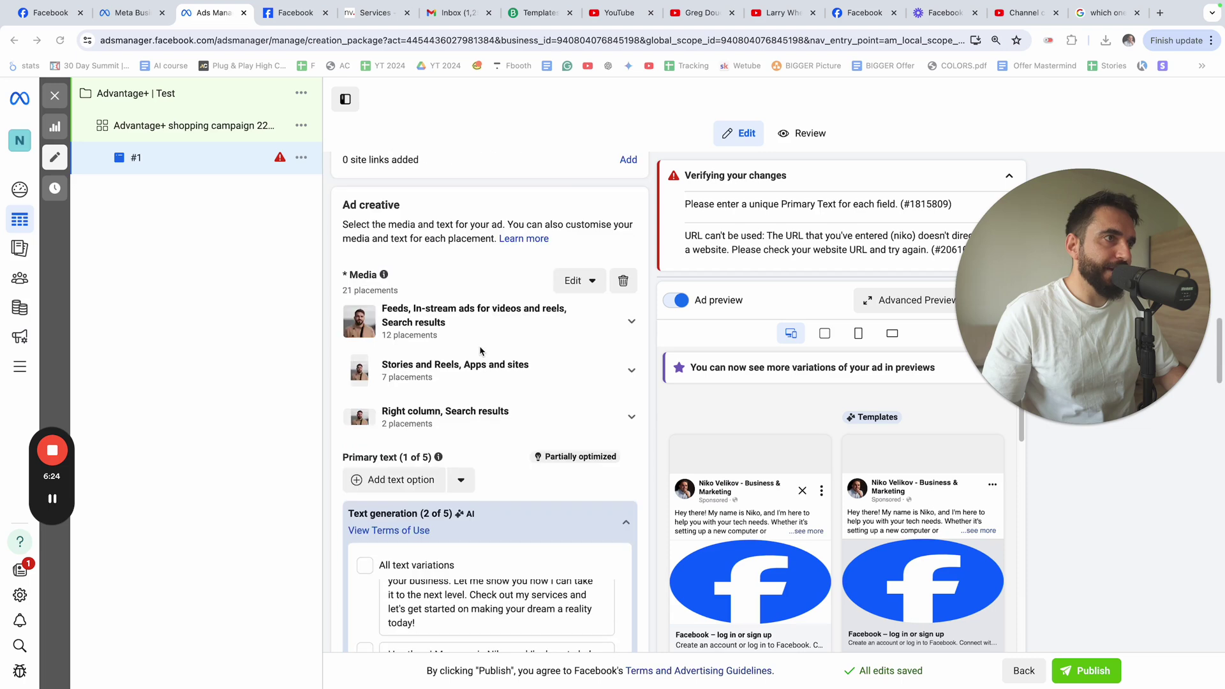
{"action": "scroll", "coordinate": [479, 424], "scroll_direction": "down", "scroll_amount": 2}
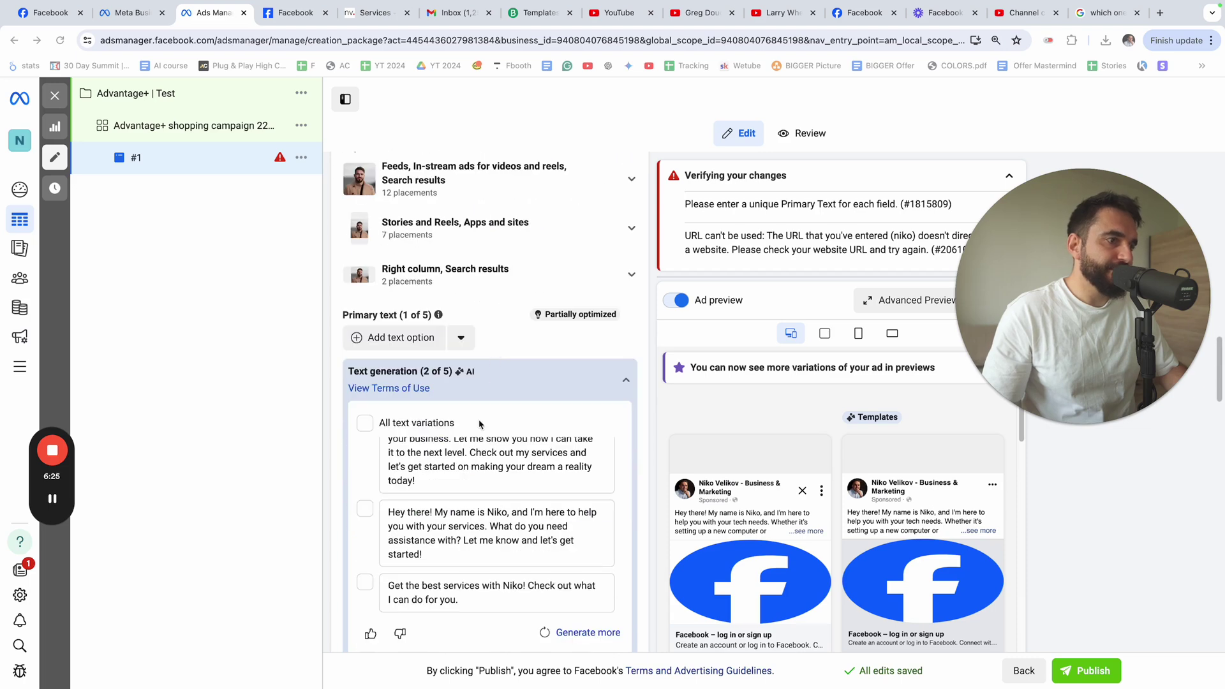
{"action": "left_click", "coordinate": [625, 381]}
{"action": "scroll", "coordinate": [626, 446], "scroll_direction": "down", "scroll_amount": 1}
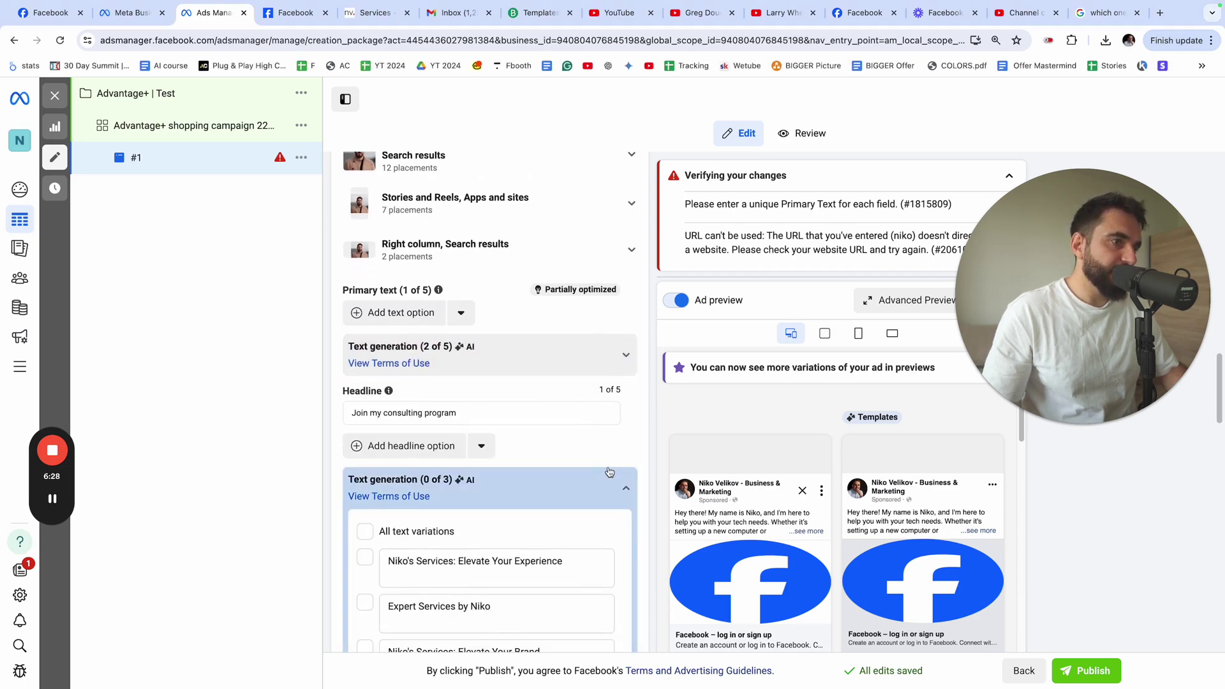
{"action": "left_click", "coordinate": [627, 490]}
{"action": "scroll", "coordinate": [533, 483], "scroll_direction": "down", "scroll_amount": 2}
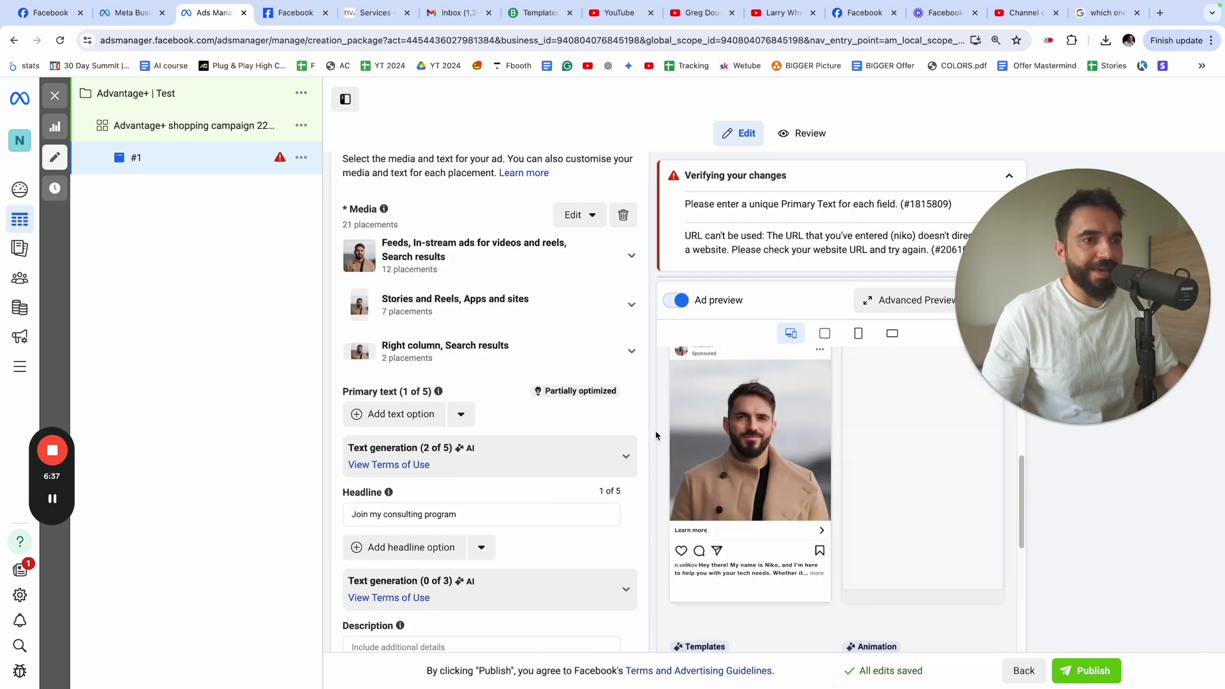
{"action": "scroll", "coordinate": [447, 408], "scroll_direction": "up", "scroll_amount": 5}
{"action": "scroll", "coordinate": [439, 396], "scroll_direction": "up", "scroll_amount": 12}
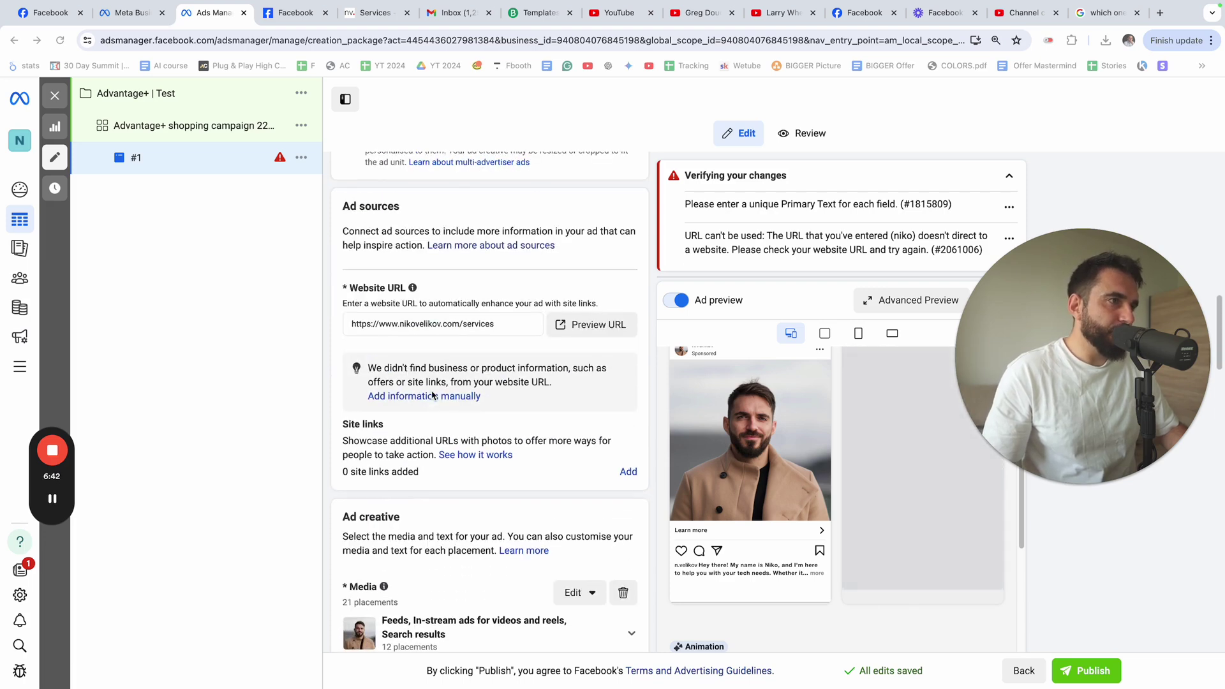
{"action": "scroll", "coordinate": [431, 393], "scroll_direction": "up", "scroll_amount": 16}
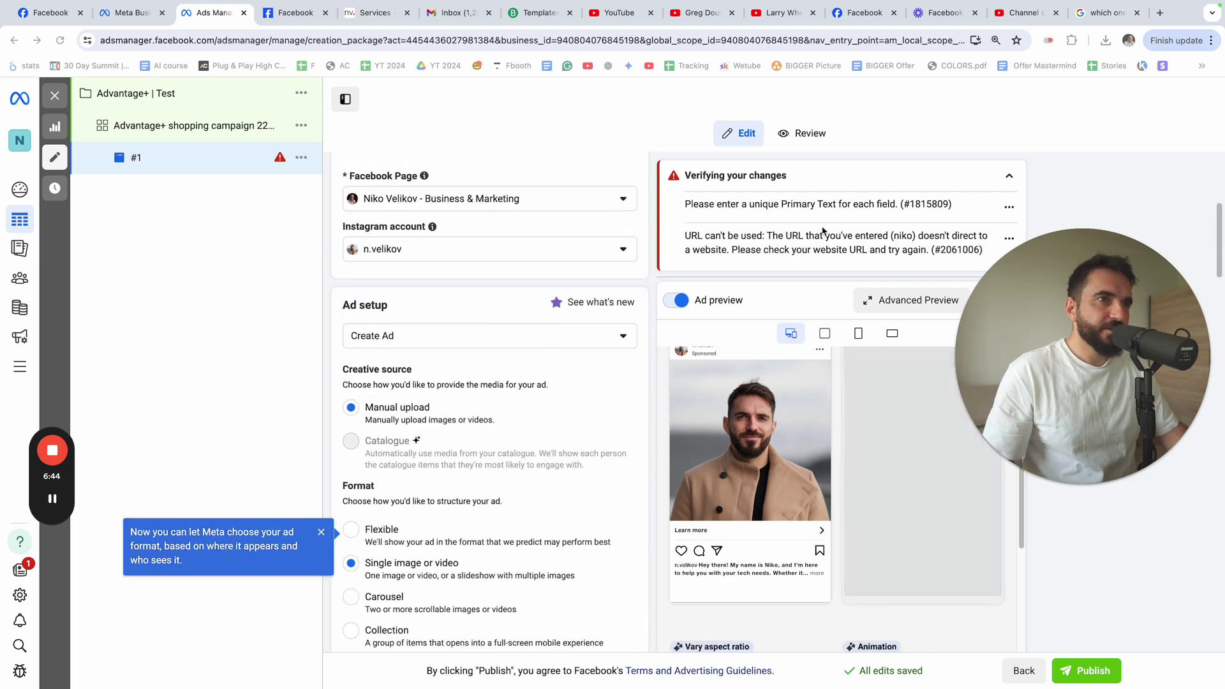
{"action": "scroll", "coordinate": [462, 476], "scroll_direction": "down", "scroll_amount": 20}
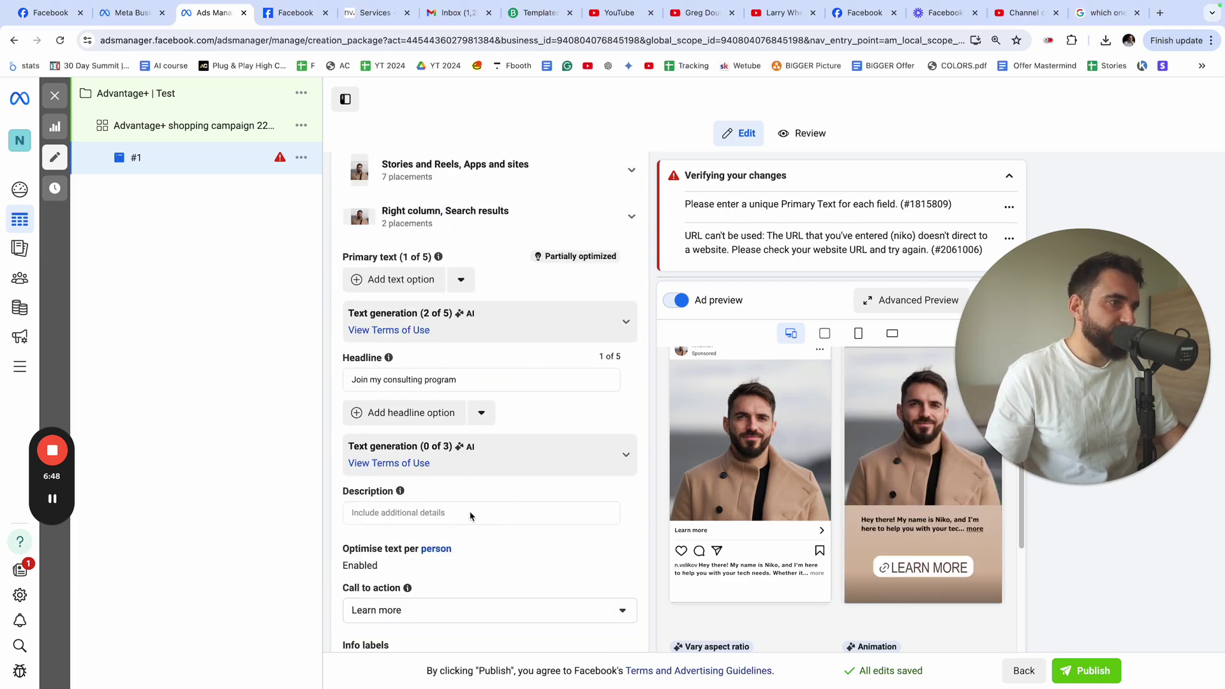
Replace the invalid website URL with the site's /services/ page, without the fbclid parameter
{"action": "scroll", "coordinate": [443, 507], "scroll_direction": "down", "scroll_amount": 20}
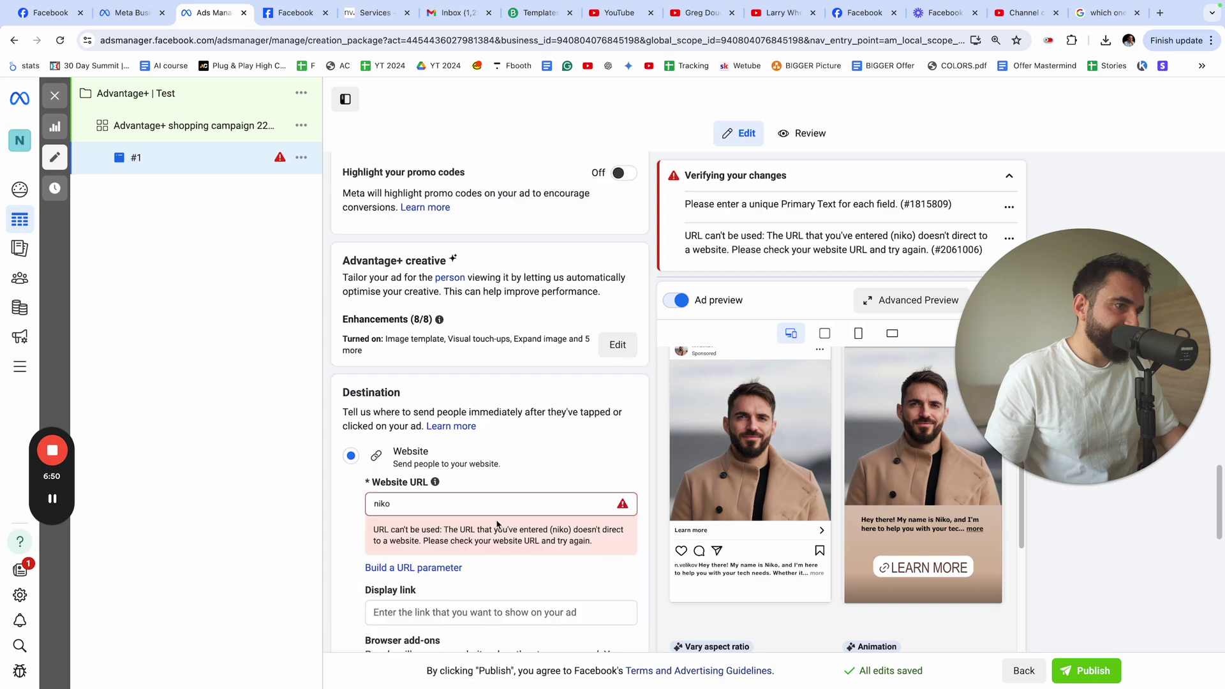
{"action": "triple_click", "coordinate": [454, 507]}
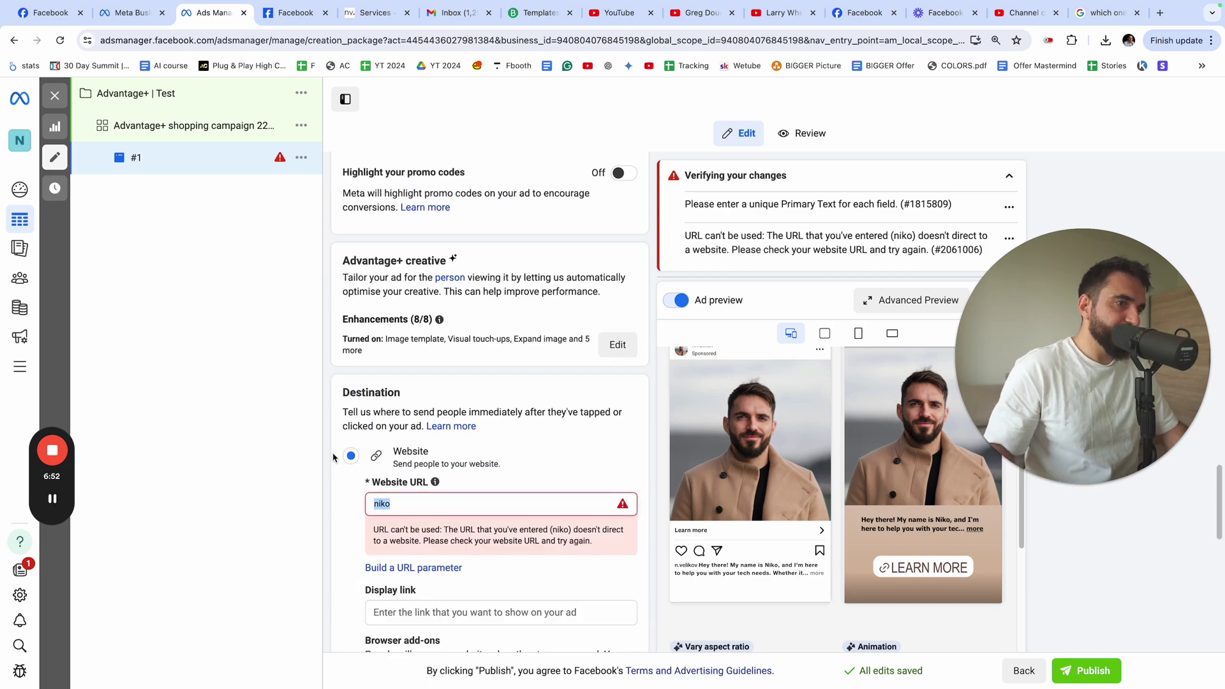
{"action": "type", "text": "https://nikovelikov.com/services/?fbclid=fbclid"}
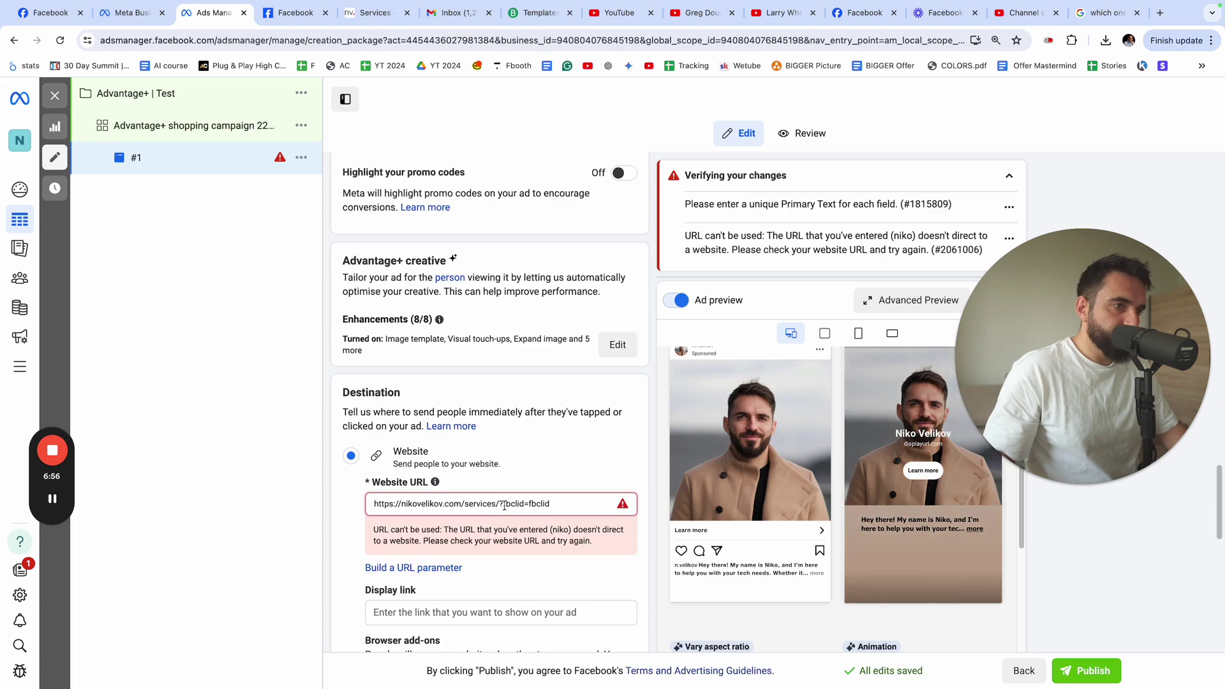
{"action": "key", "text": "BackSpace"}
{"action": "key", "text": "BackSpace"}
{"action": "key", "text": "BackSpace"}
{"action": "key", "text": "BackSpace"}
{"action": "key", "text": "BackSpace"}
{"action": "key", "text": "BackSpace"}
{"action": "key", "text": "BackSpace"}
{"action": "key", "text": "BackSpace"}
{"action": "key", "text": "BackSpace"}
{"action": "key", "text": "BackSpace"}
{"action": "key", "text": "BackSpace"}
{"action": "key", "text": "BackSpace"}
{"action": "key", "text": "BackSpace"}
{"action": "key", "text": "BackSpace"}
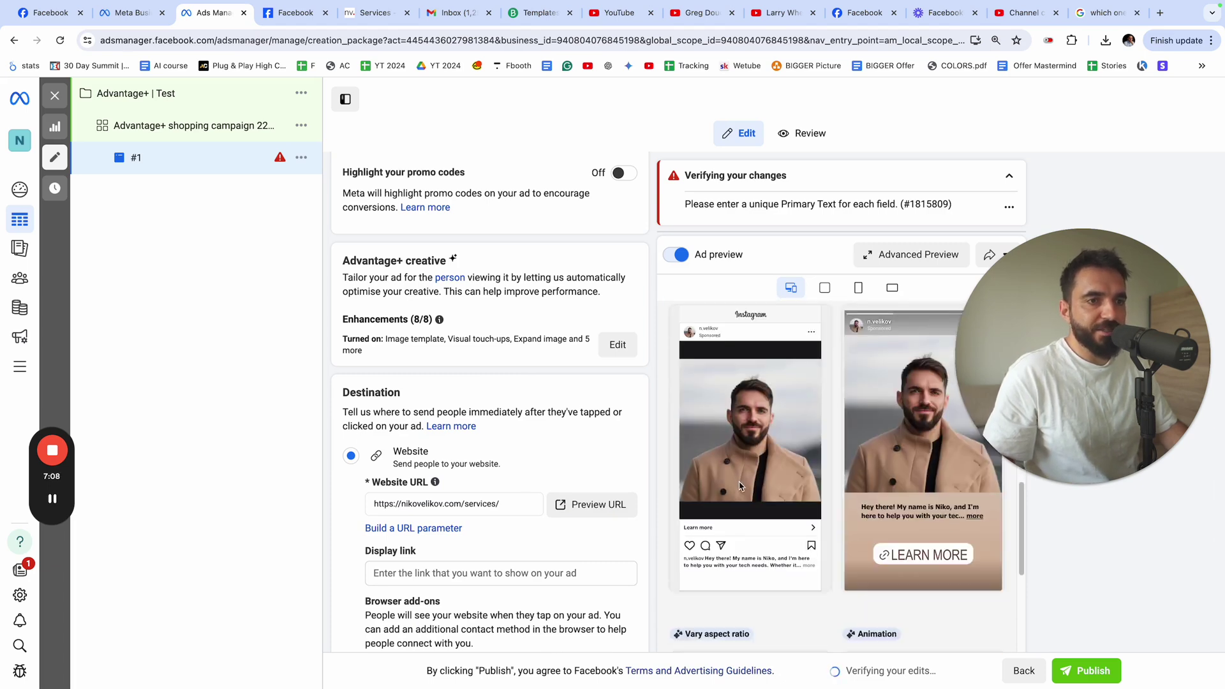
Leave the Terms tab and tick the tech-help AI suggestion as the primary text
{"action": "scroll", "coordinate": [500, 389], "scroll_direction": "up", "scroll_amount": 1}
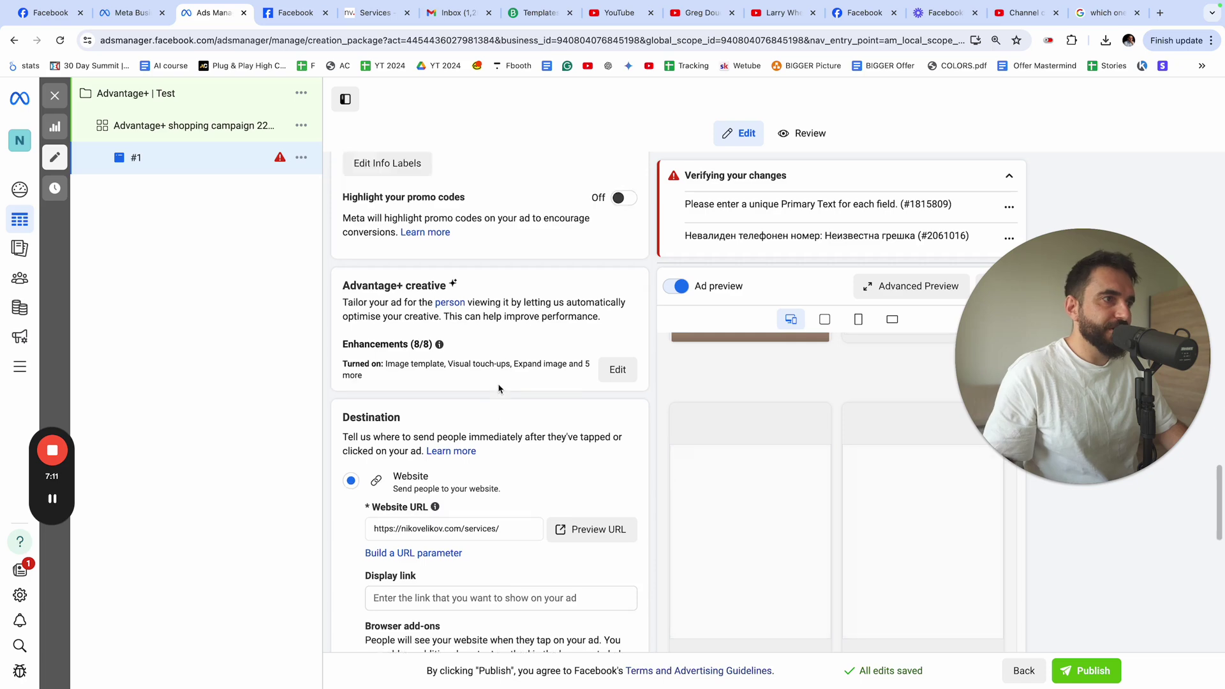
{"action": "scroll", "coordinate": [499, 388], "scroll_direction": "up", "scroll_amount": 6}
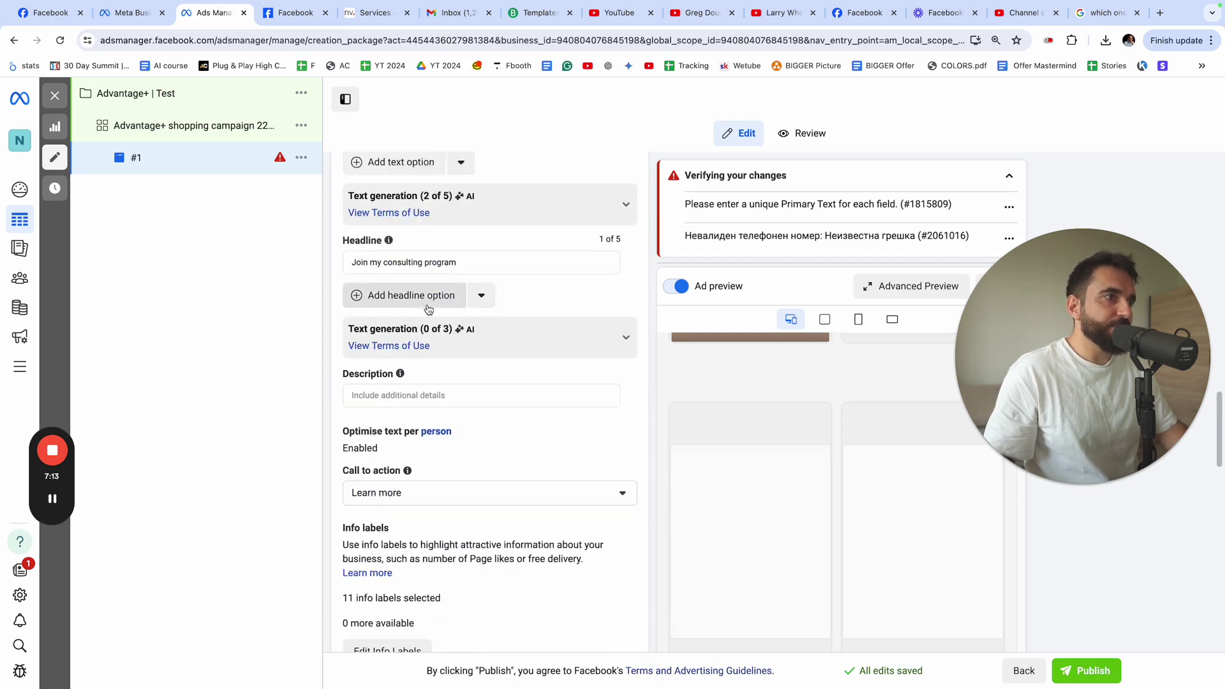
{"action": "scroll", "coordinate": [685, 312], "scroll_direction": "up", "scroll_amount": 2}
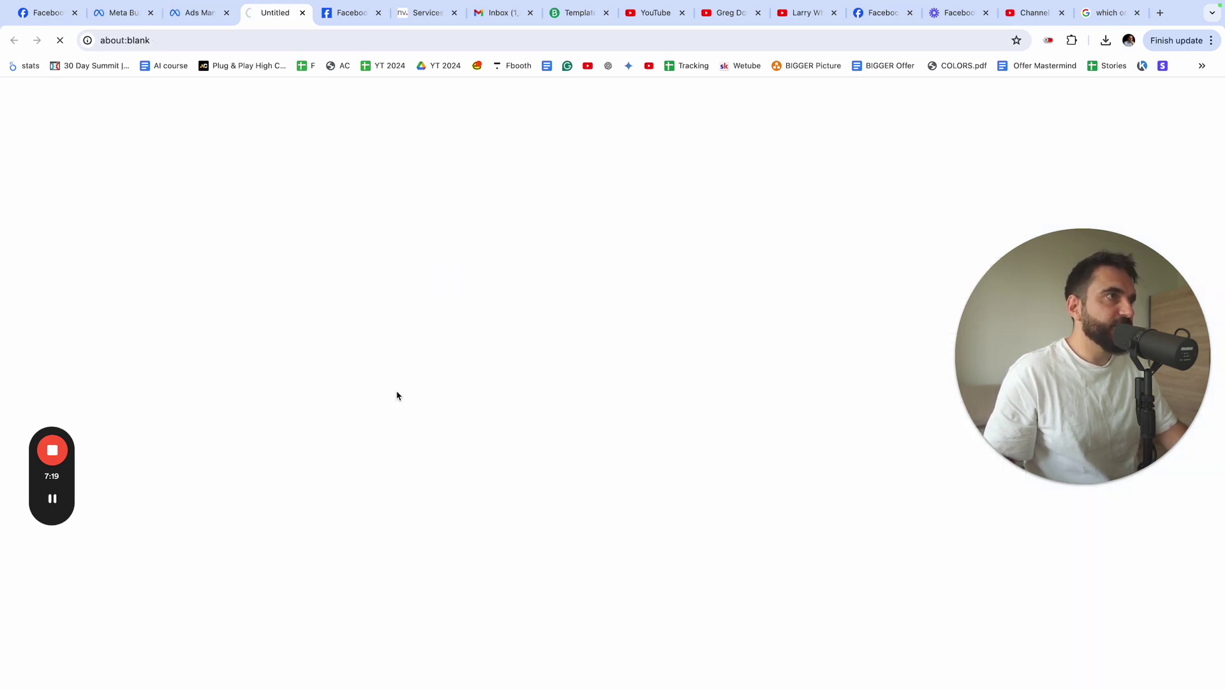
{"action": "scroll", "coordinate": [640, 547], "scroll_direction": "down", "scroll_amount": 1}
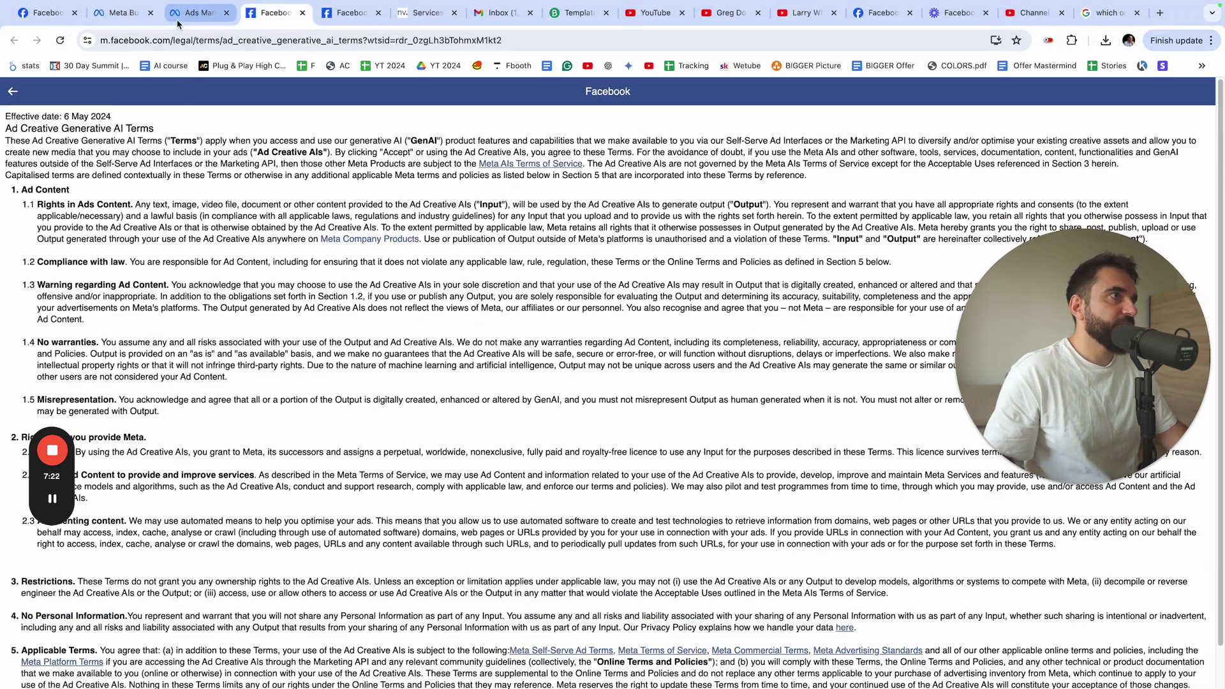
{"action": "left_click", "coordinate": [198, 13]}
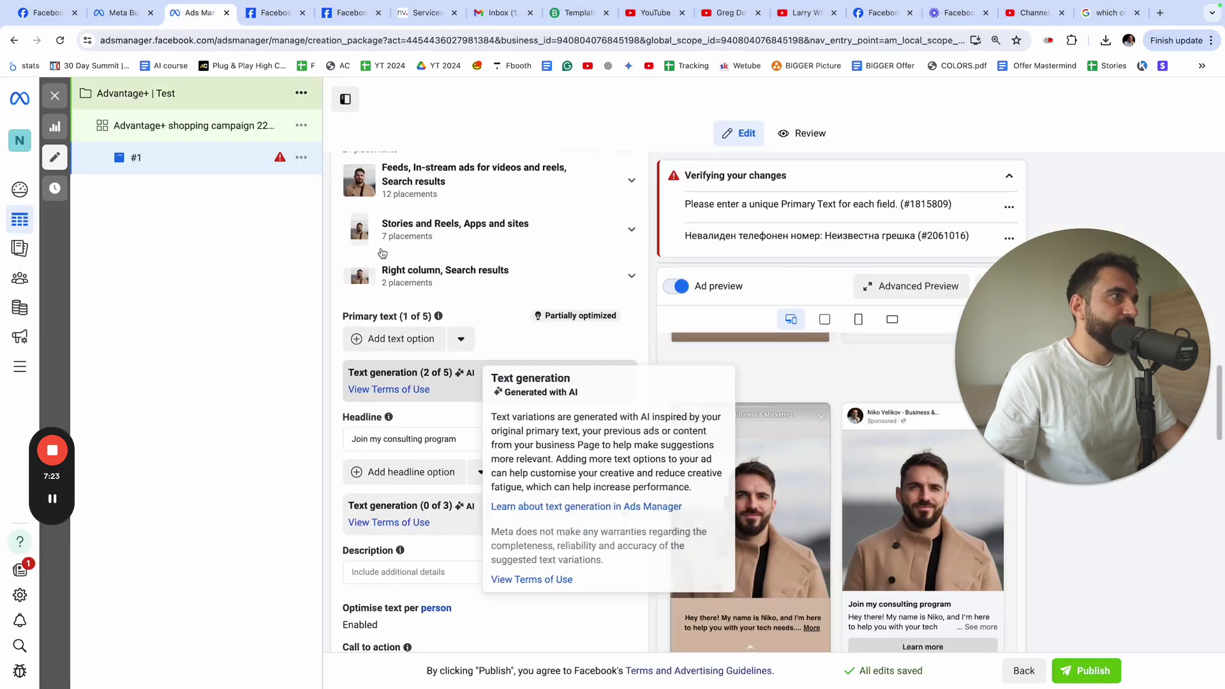
{"action": "scroll", "coordinate": [485, 434], "scroll_direction": "up", "scroll_amount": 5}
{"action": "scroll", "coordinate": [510, 469], "scroll_direction": "down", "scroll_amount": 3}
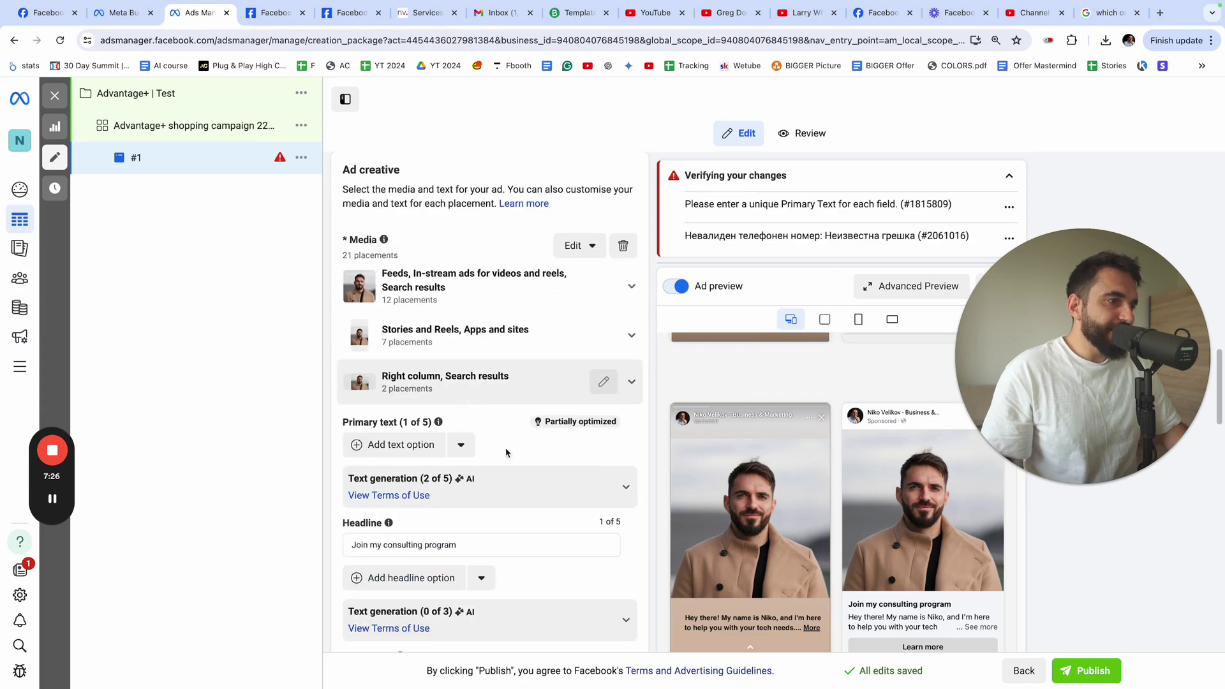
{"action": "left_click", "coordinate": [543, 500]}
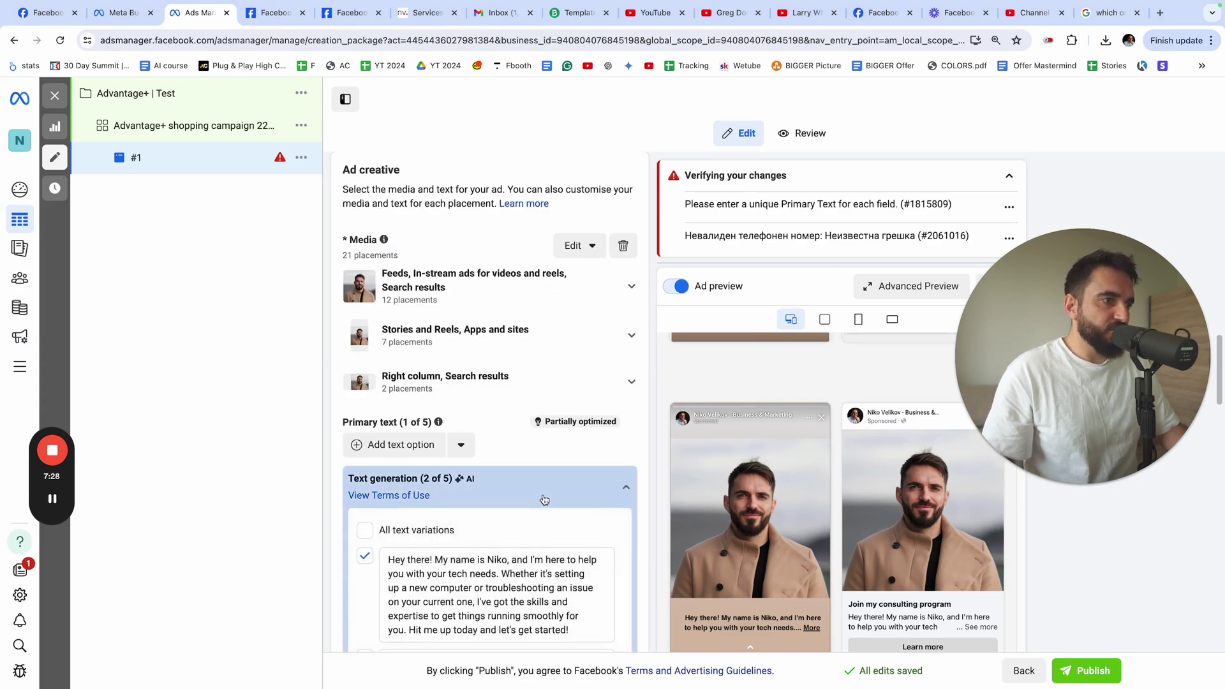
{"action": "scroll", "coordinate": [387, 411], "scroll_direction": "down", "scroll_amount": 3}
{"action": "left_click", "coordinate": [364, 456]}
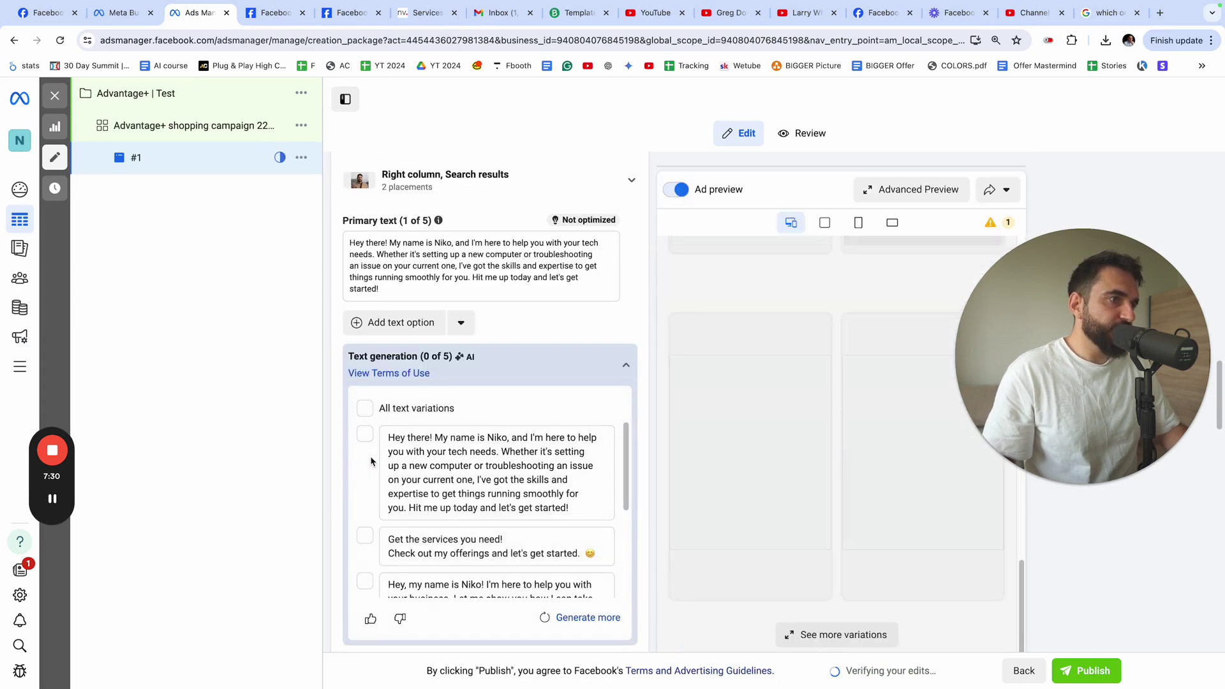
{"action": "scroll", "coordinate": [485, 497], "scroll_direction": "down", "scroll_amount": 3}
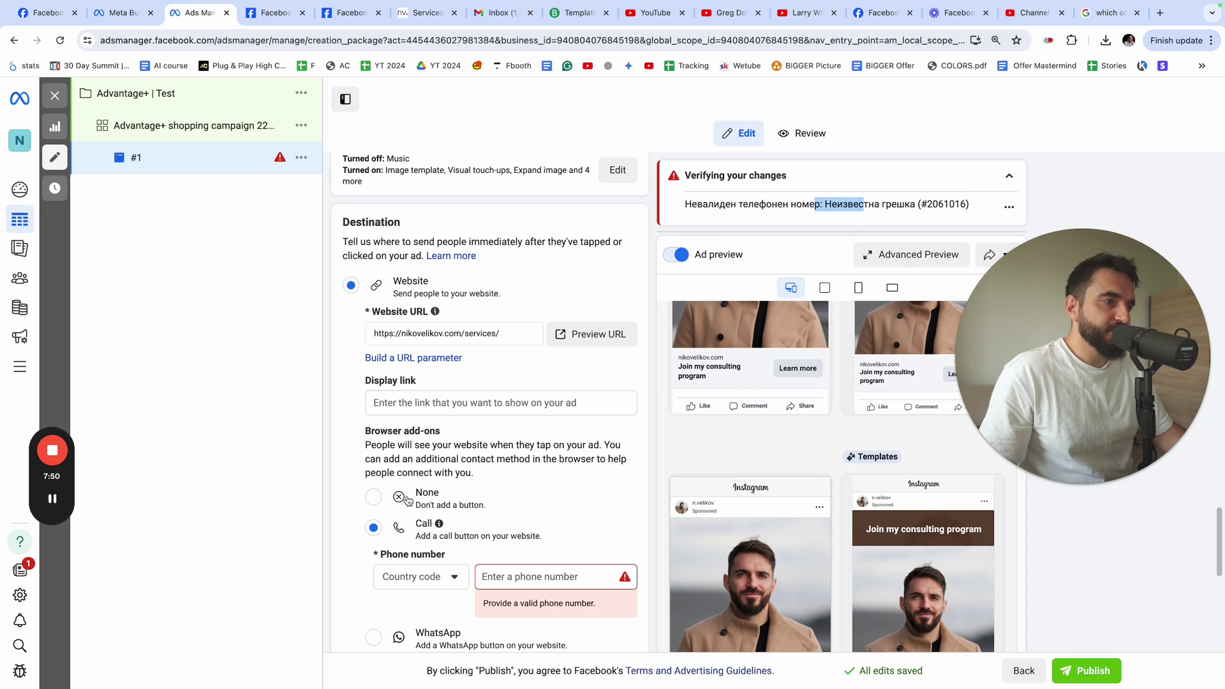
Set the browser add-on to None instead of Call
{"action": "left_click", "coordinate": [373, 498]}
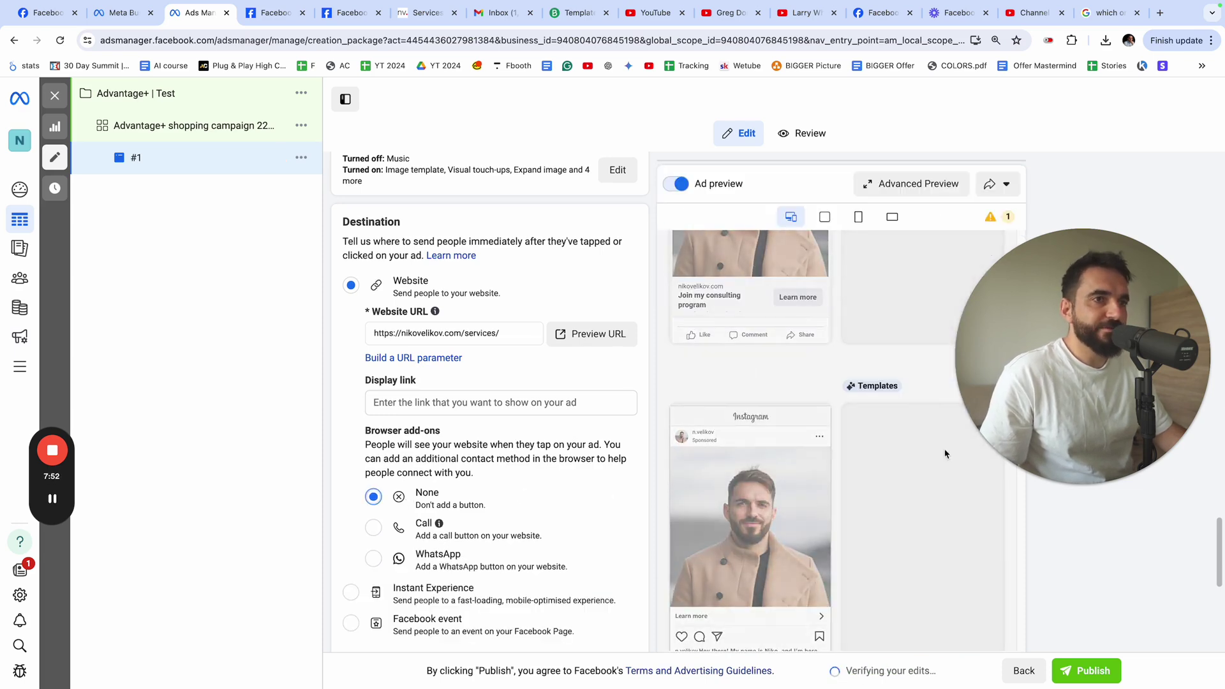